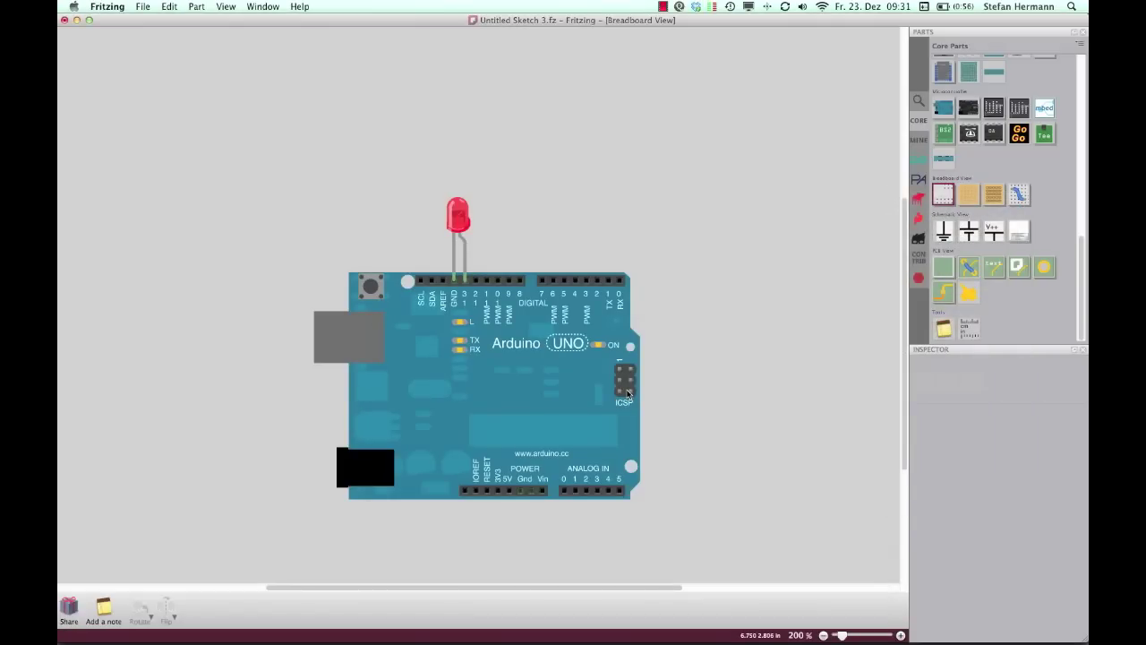
Step: Shift the Arduino Uno slightly up and to the left, together with its plugged-in LED
click(628, 394)
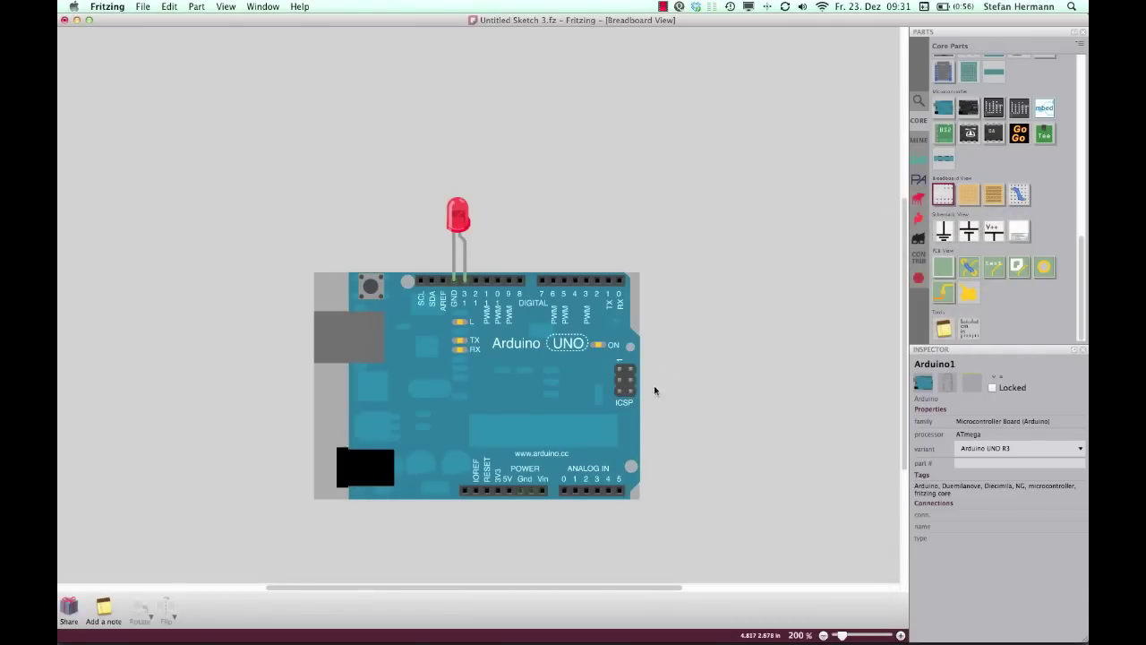
click(657, 374)
drag(577, 243, 339, 233)
click(554, 416)
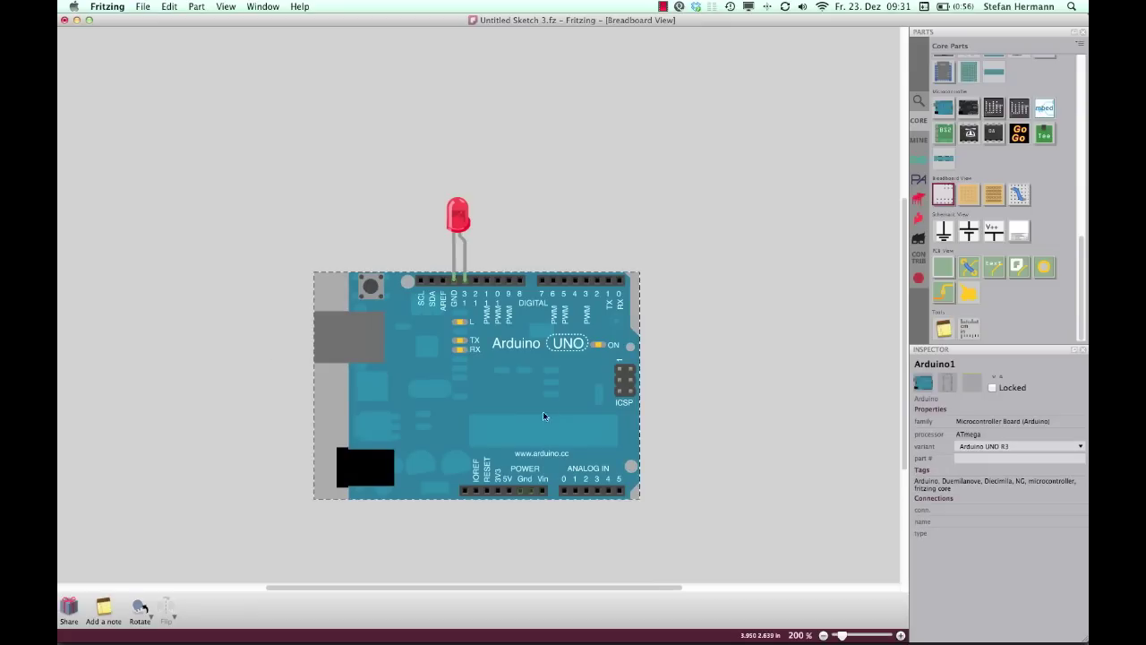
drag(536, 411, 511, 401)
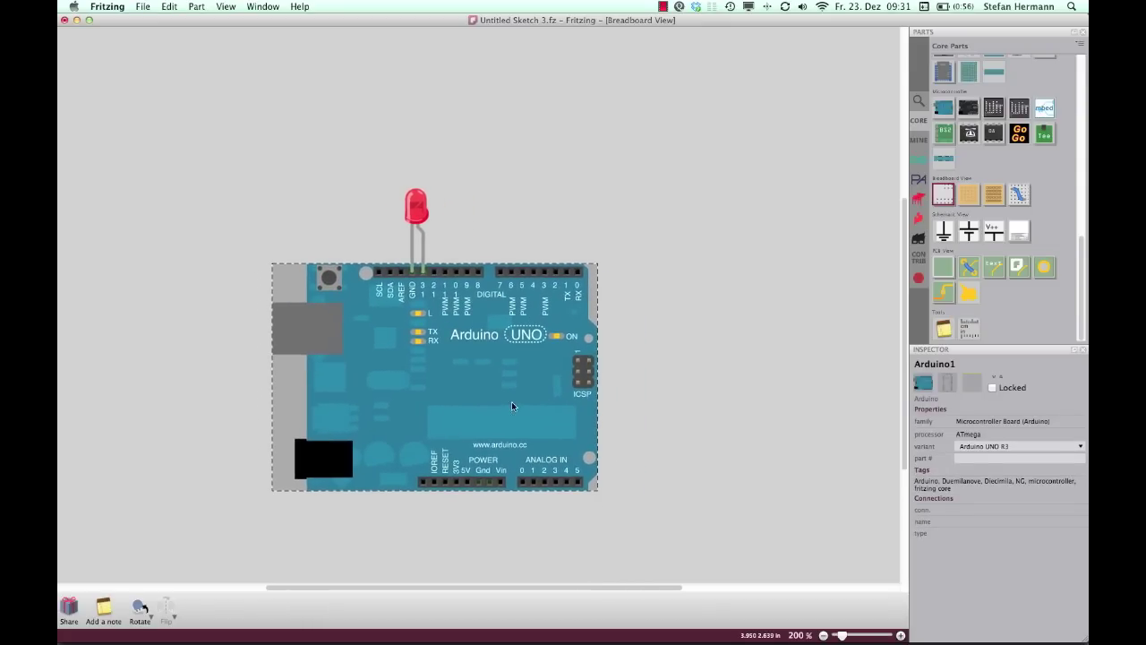
Step: Inspect the red LED and where its legs plug into the Arduino's digital header
click(513, 234)
click(407, 198)
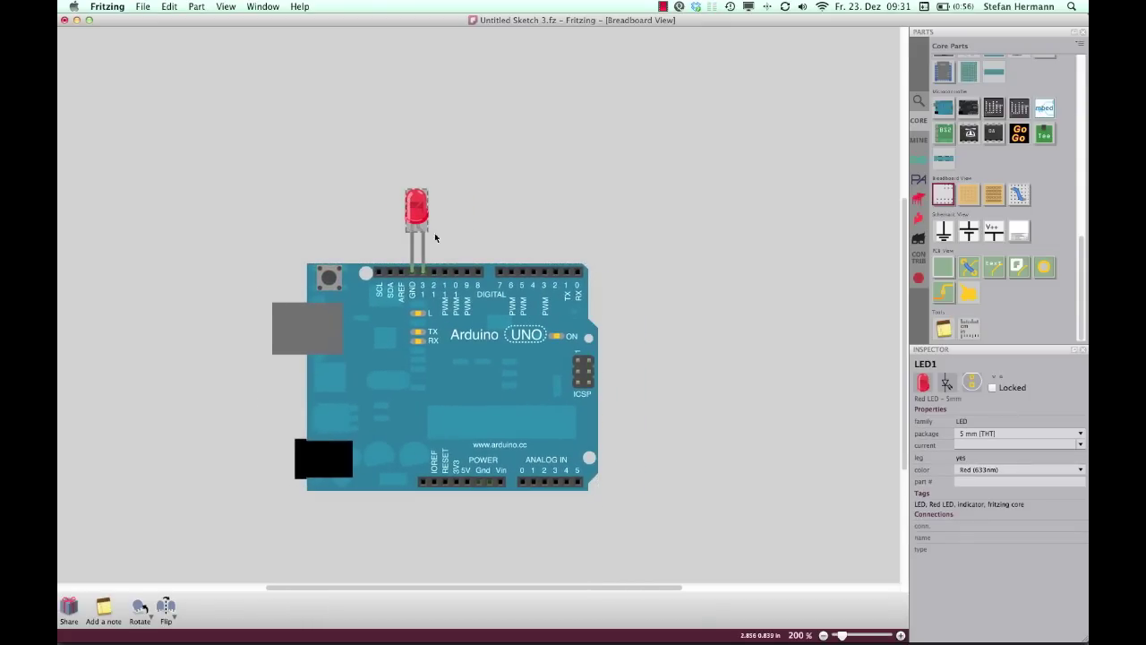
click(419, 275)
click(419, 274)
scroll(565, 187, left, 2)
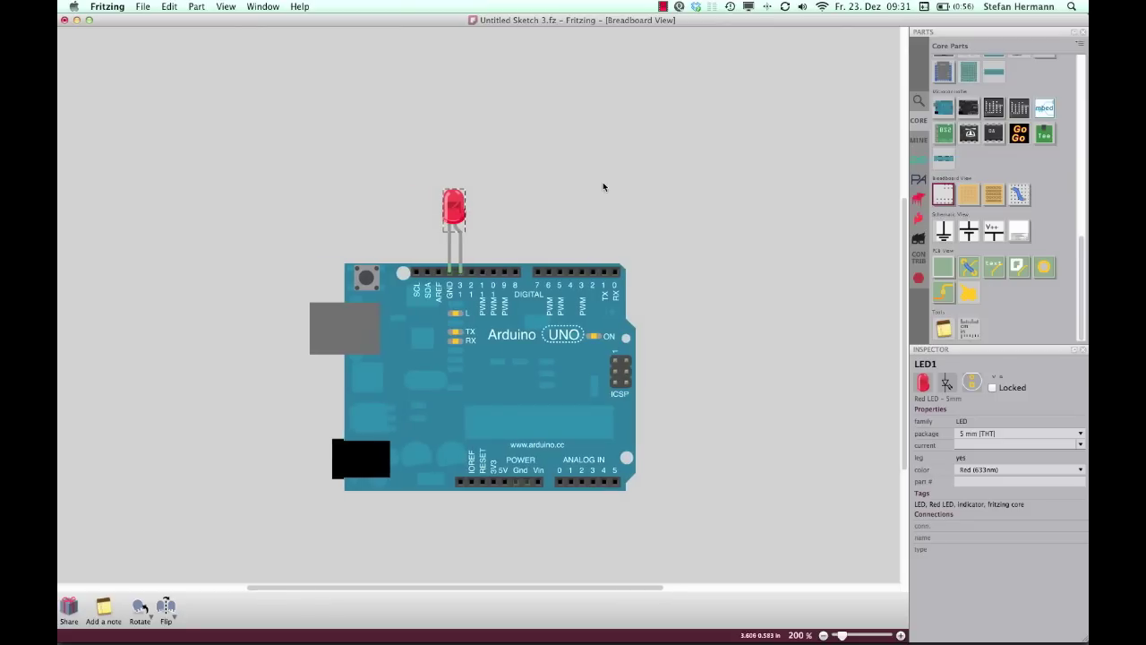
Step: Place a second red LED from the core parts in the empty space above the Arduino's digital header
click(974, 265)
scroll(946, 70, up, 10)
drag(946, 70, 573, 83)
click(574, 276)
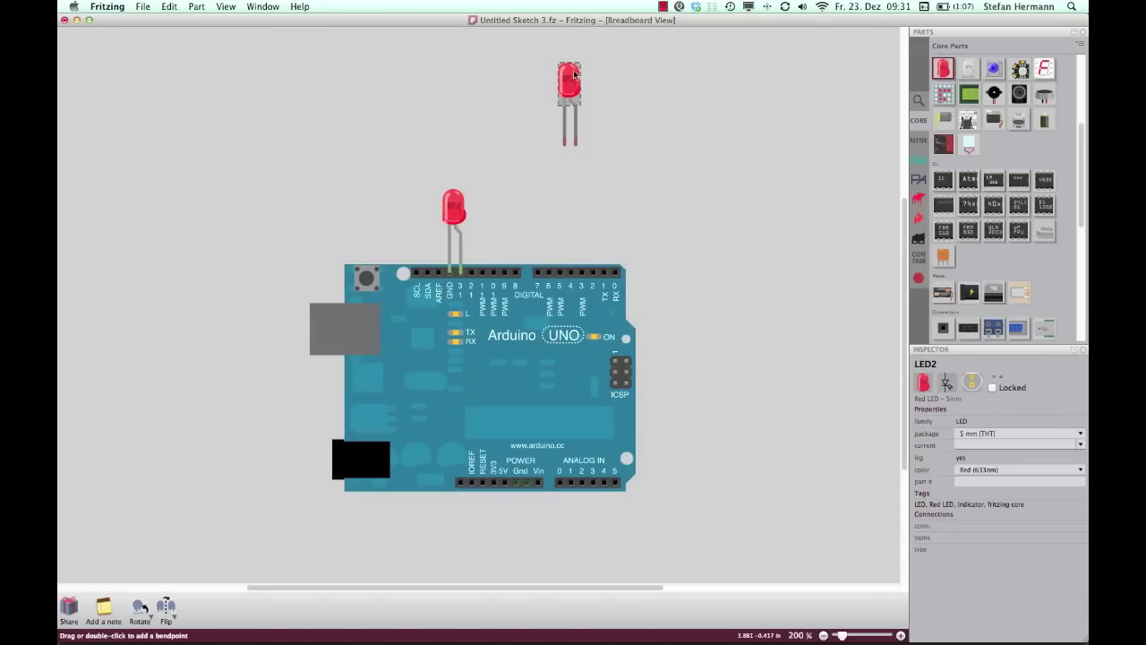
drag(572, 76, 555, 112)
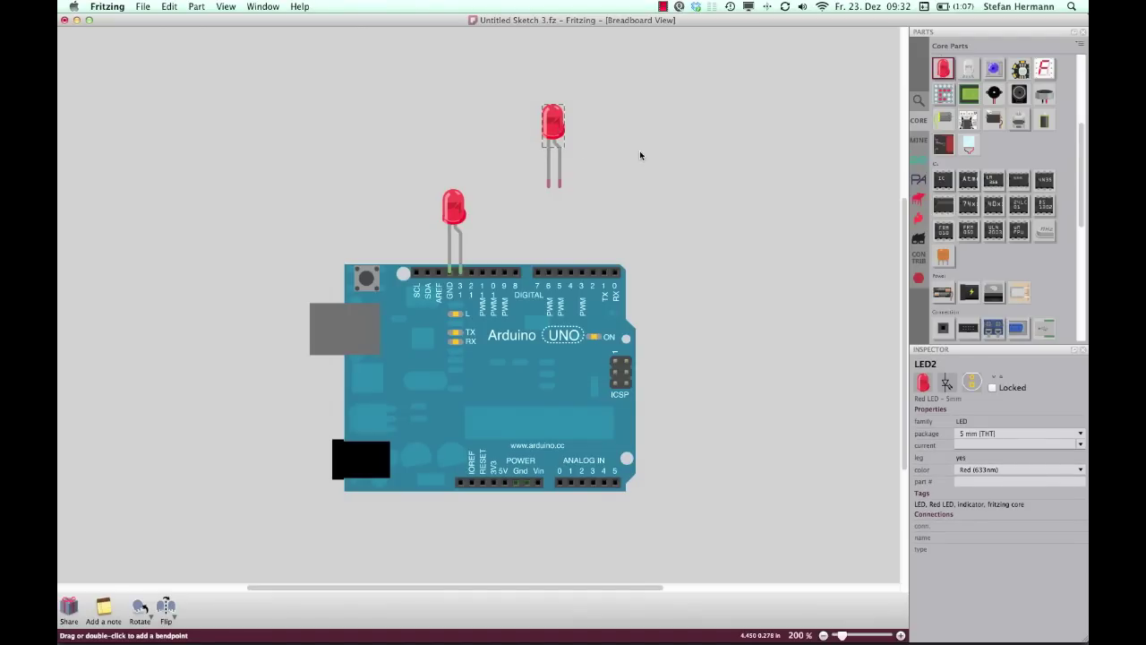
Step: Delete the second, unconnected red LED above the Arduino
click(463, 278)
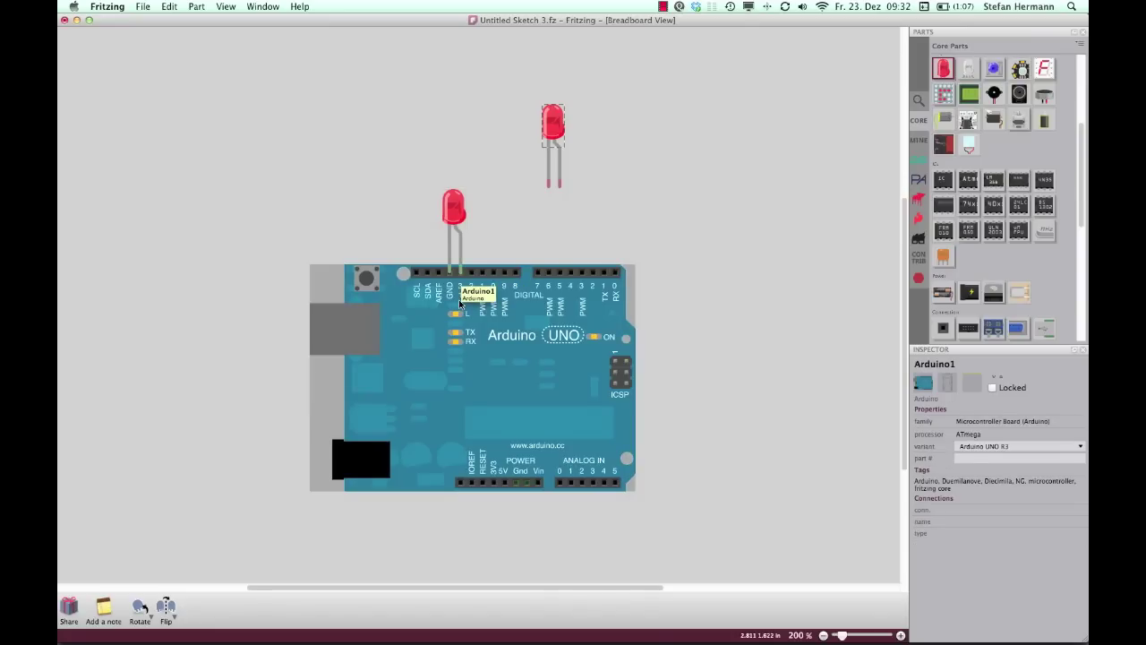
click(454, 208)
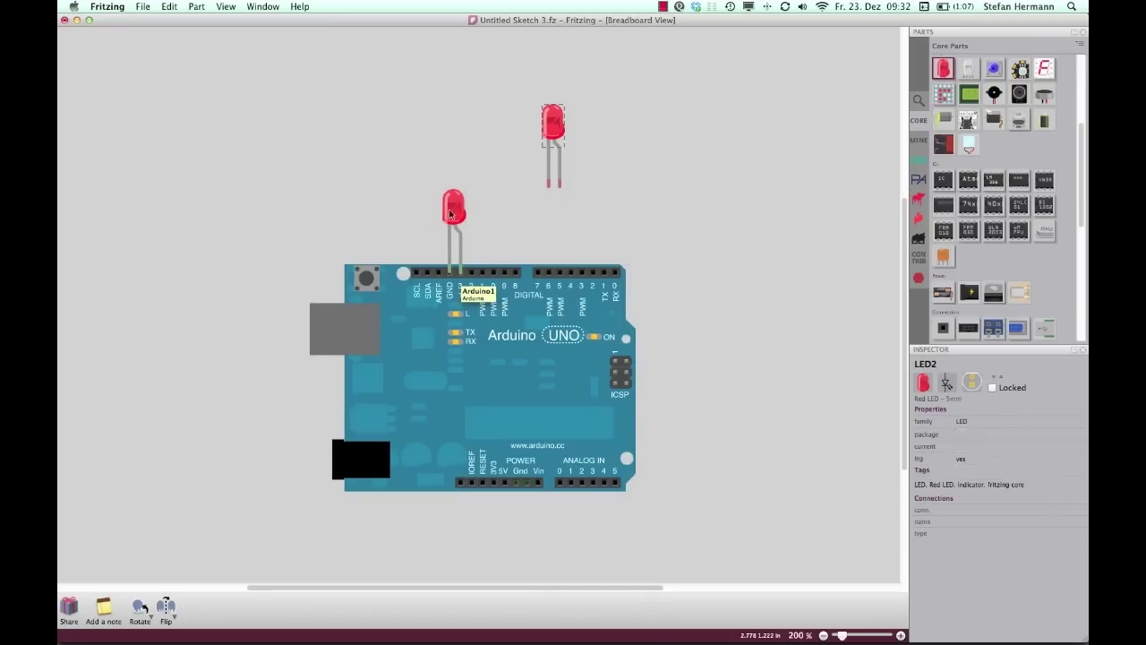
click(539, 231)
click(554, 131)
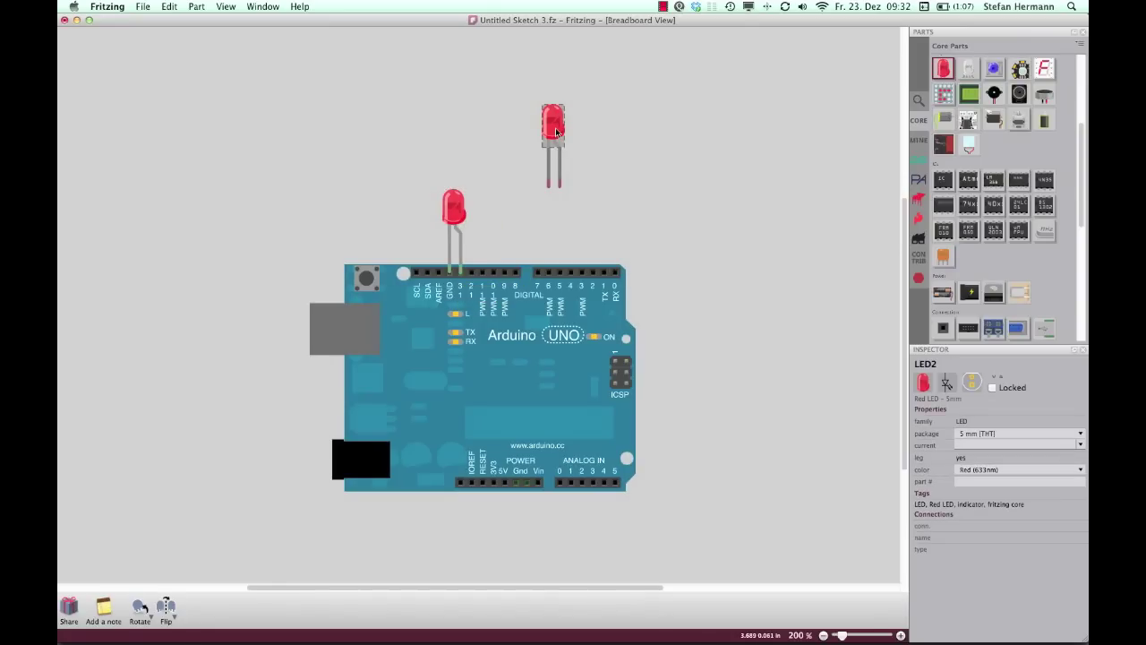
key(BackSpace)
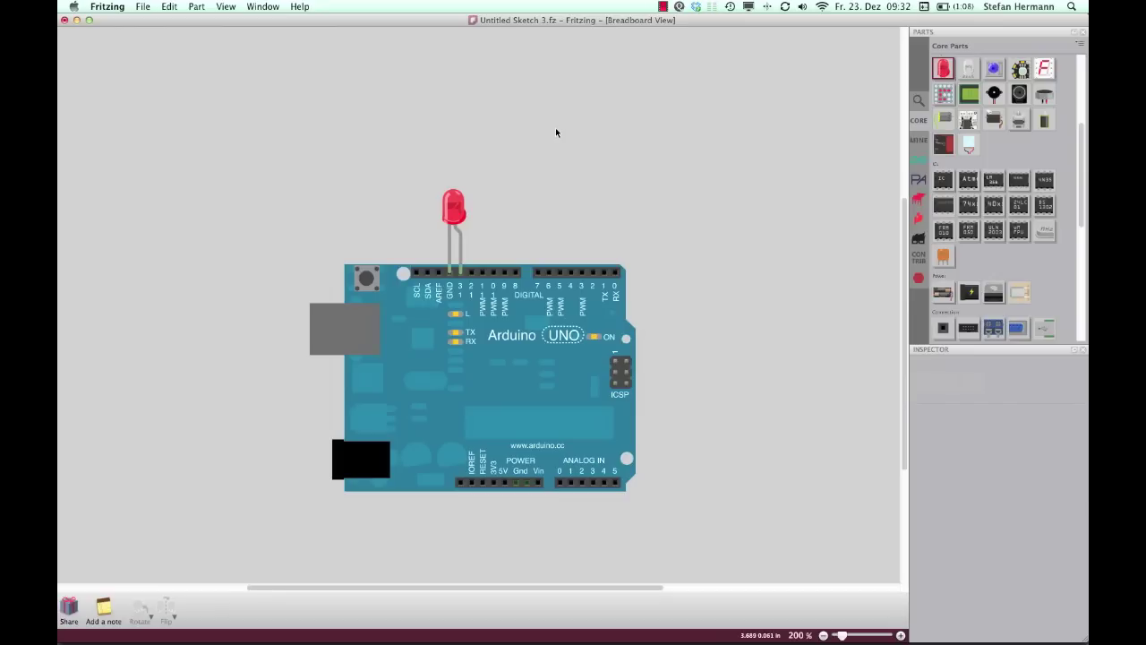
Step: Pull the remaining LED off the Arduino's header and connect its cathode leg to GND
click(459, 218)
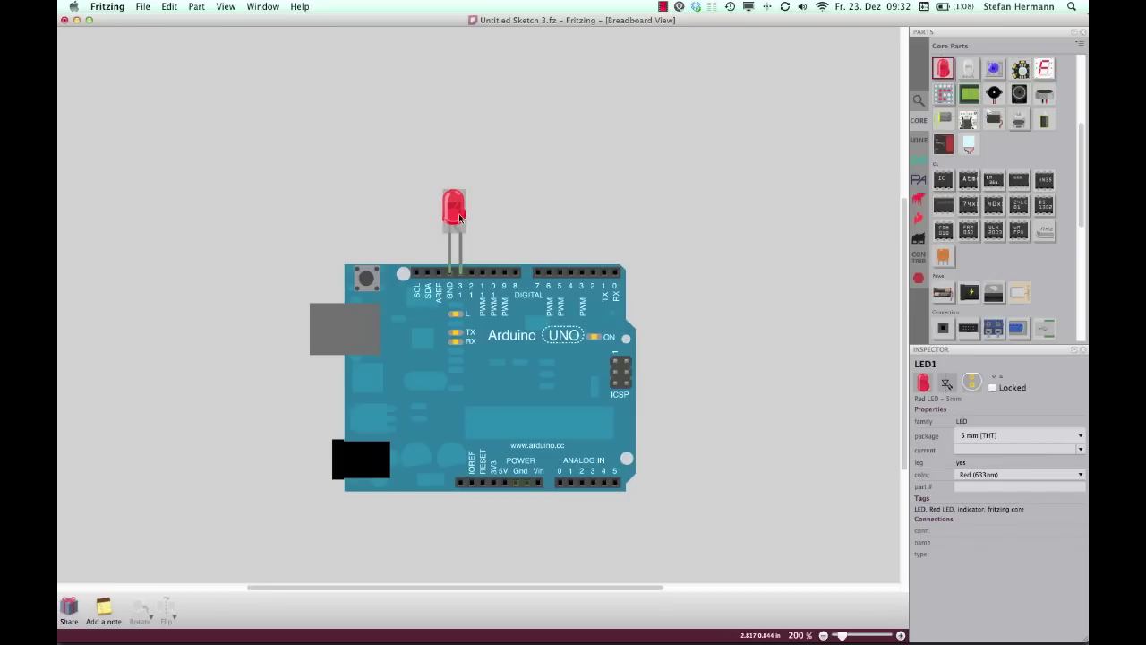
drag(458, 217, 443, 158)
drag(437, 212, 451, 273)
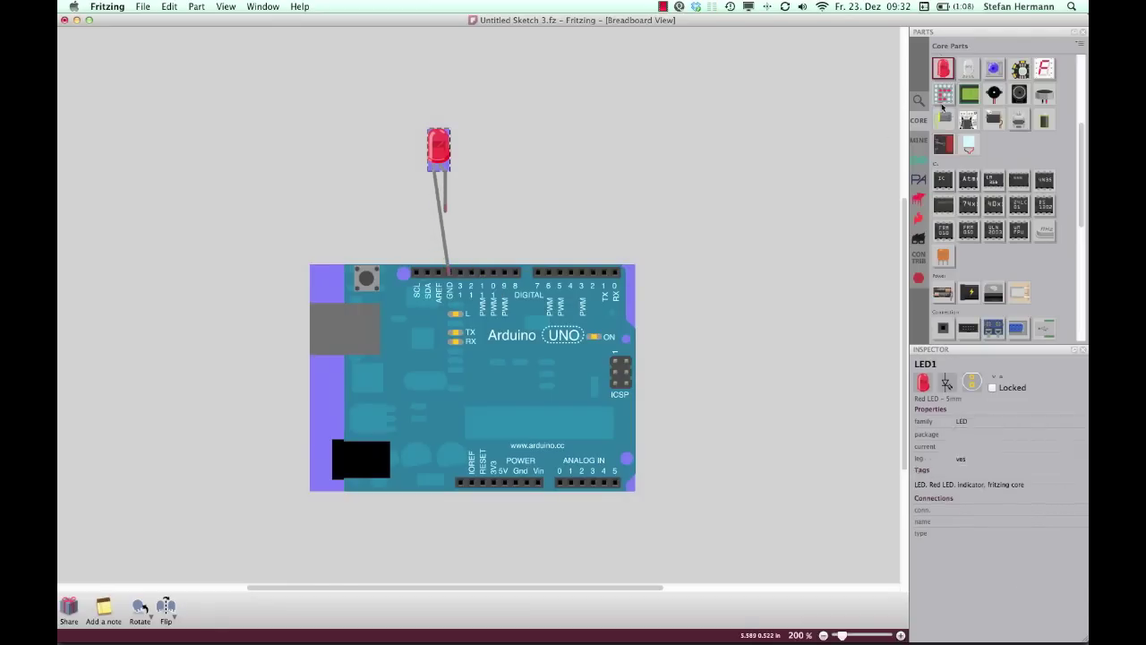
Step: Add a 220 Ω resistor beside the LED and wire it between the LED's anode leg and digital pin 10
scroll(960, 94, up, 5)
click(940, 82)
drag(939, 83, 538, 205)
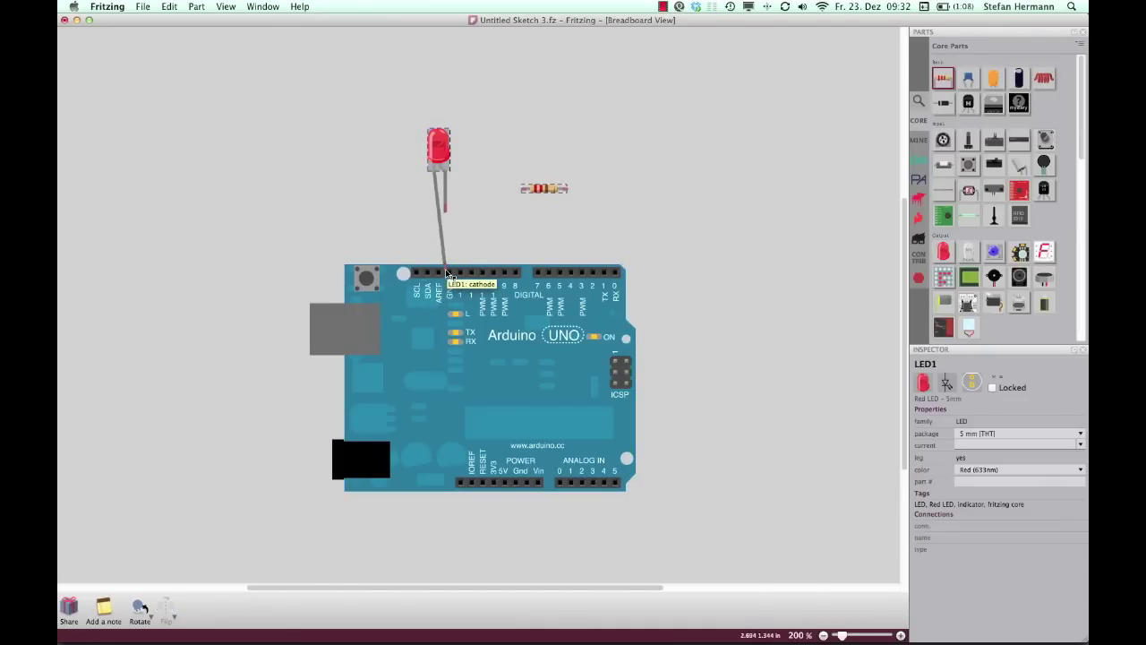
drag(447, 215, 495, 272)
click(697, 154)
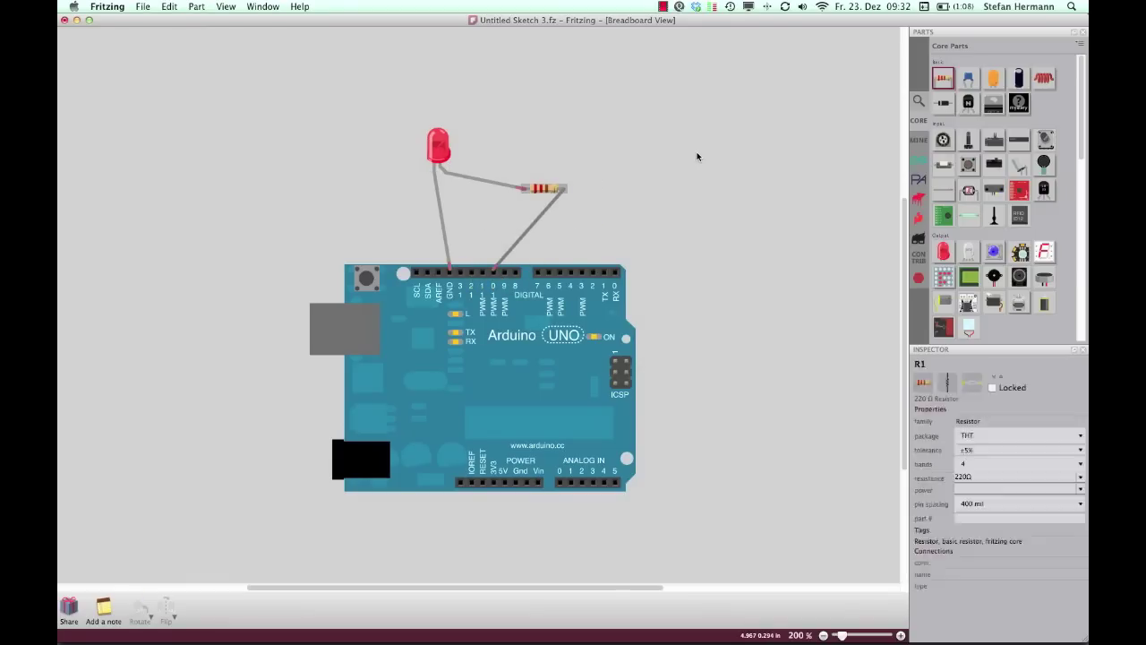
Step: Delete the resistor and the LED so that only the Arduino is left in the sketch
click(548, 190)
key(Delete)
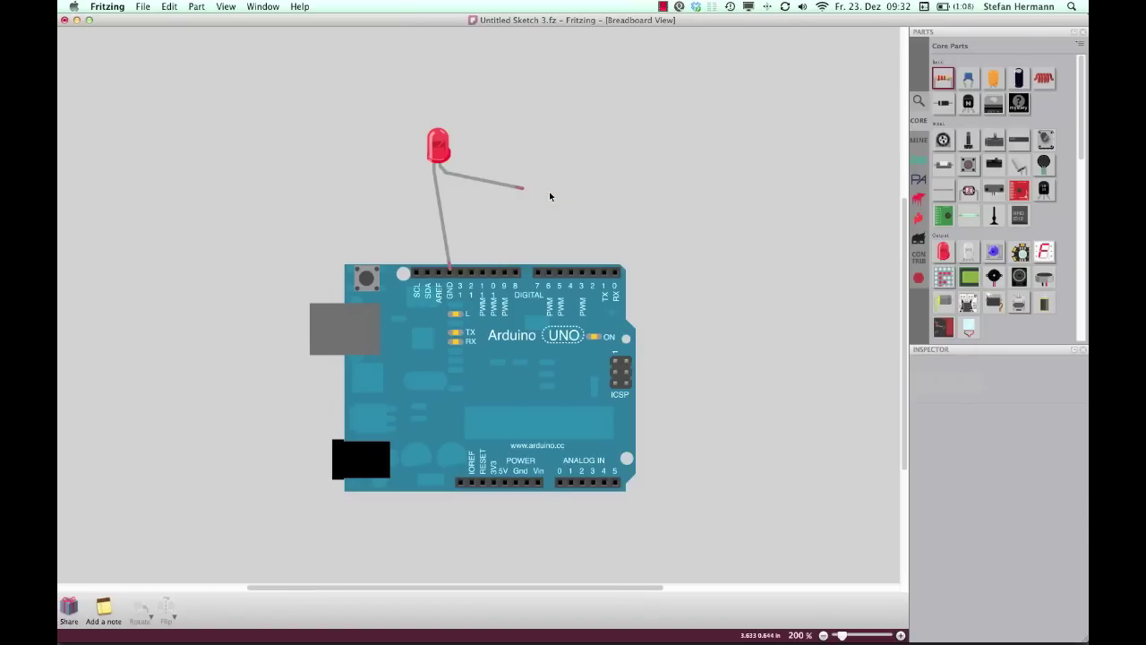
click(440, 153)
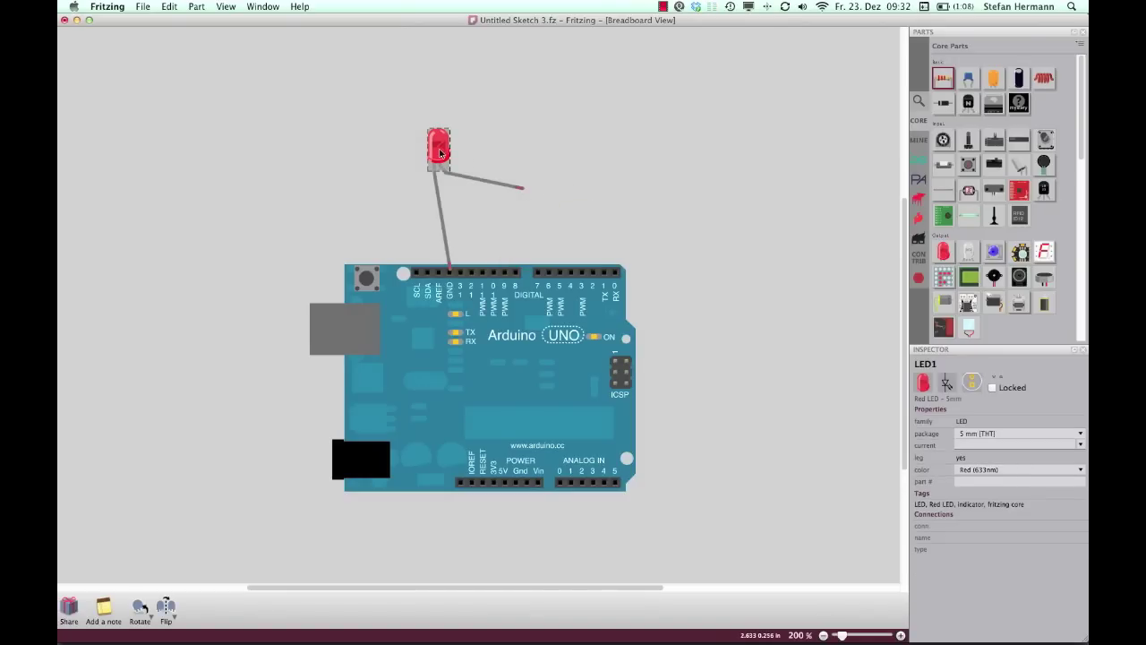
key(Delete)
Step: Move the Arduino down and place a full-size breadboard in the free space above it
click(468, 370)
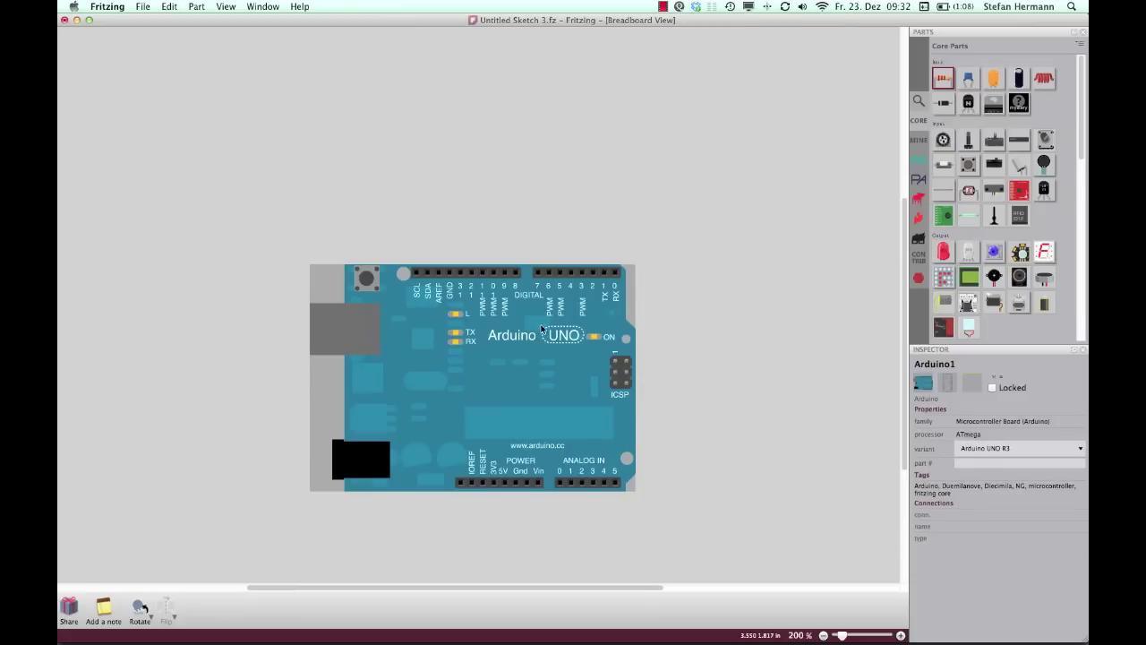
drag(468, 370, 463, 445)
scroll(1074, 210, down, 10)
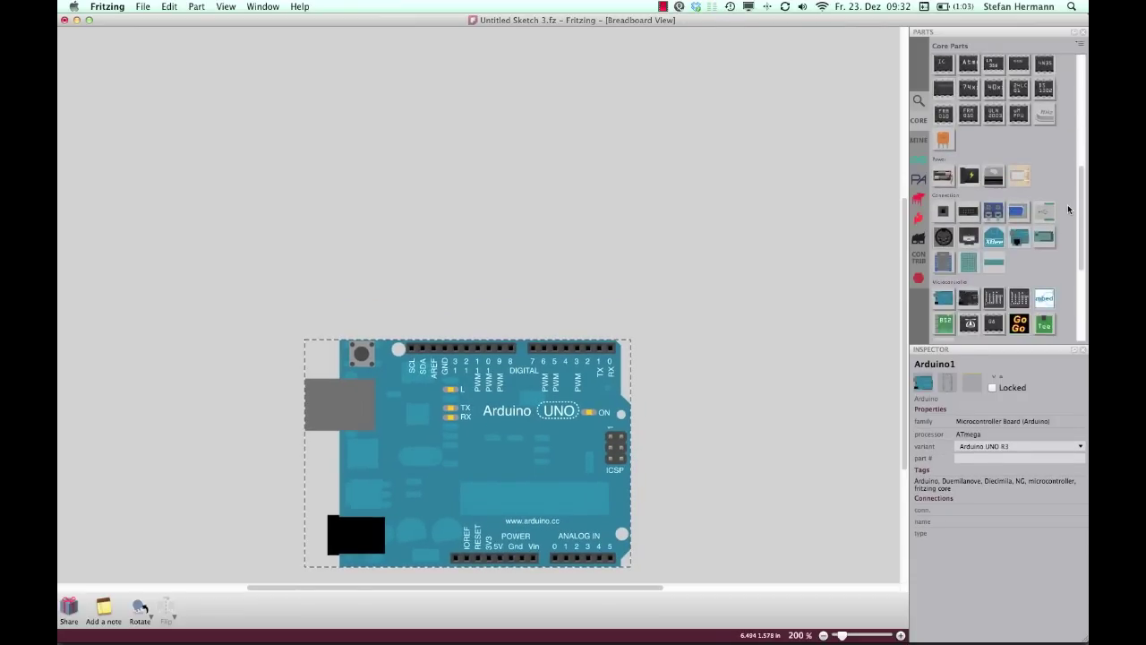
click(951, 204)
mouse_move(951, 206)
mouse_down()
mouse_move(409, 162)
mouse_move(238, 107)
mouse_move(256, 114)
mouse_up()
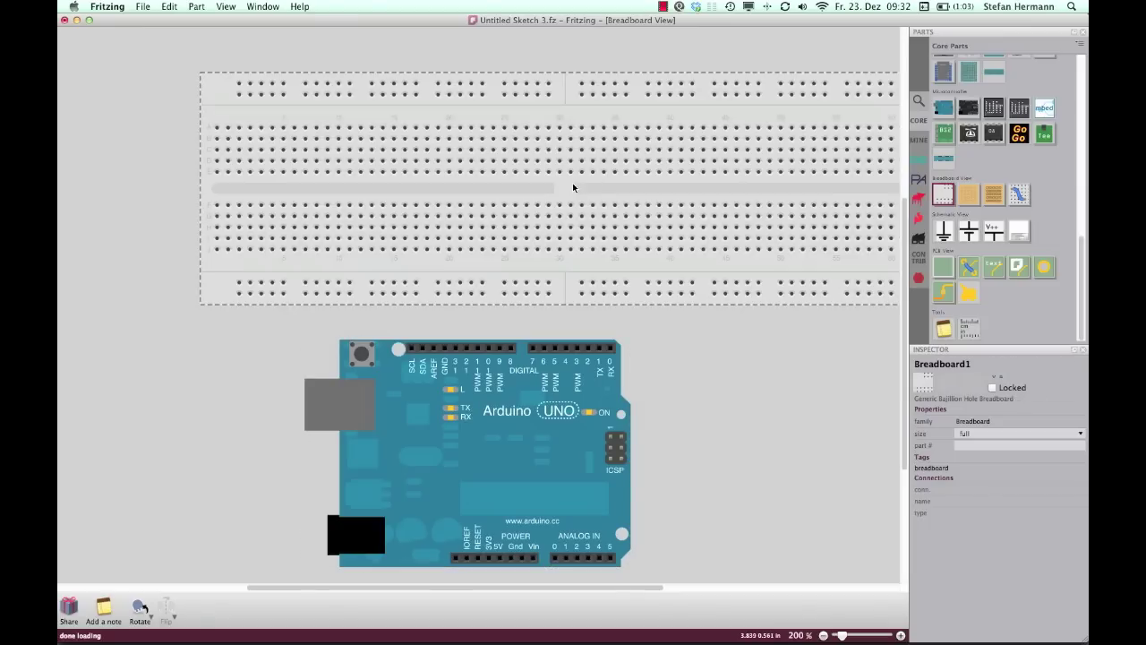
mouse_move(520, 176)
mouse_down()
mouse_move(525, 184)
mouse_move(509, 169)
mouse_up()
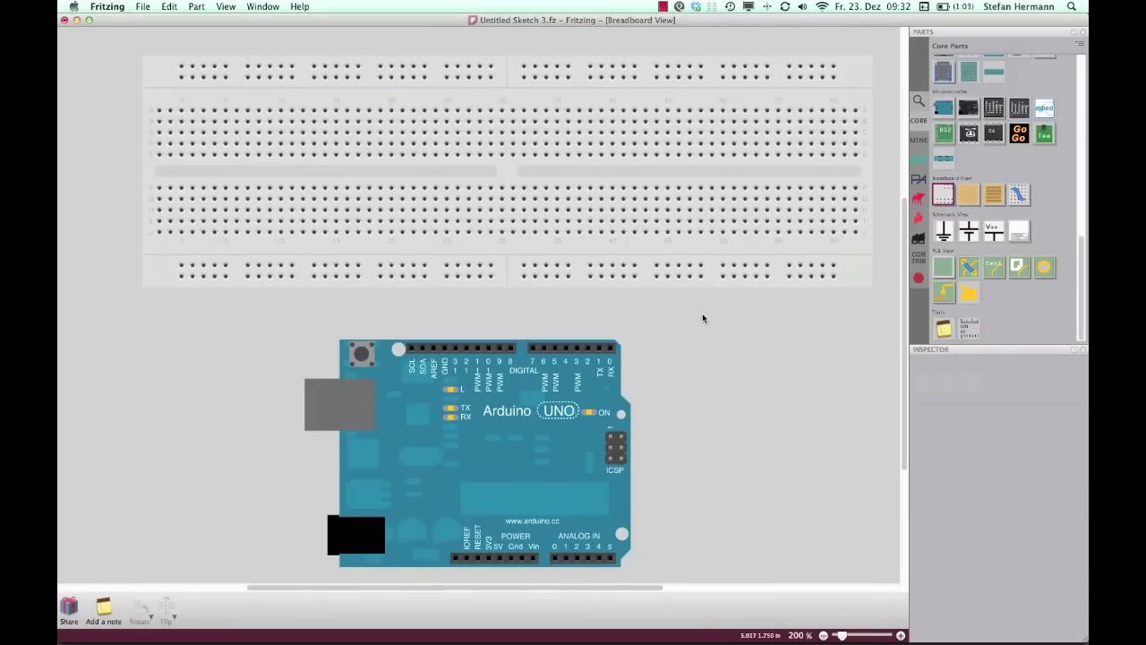
Step: Move the Arduino up so it sits just below the breadboard
drag(526, 436, 510, 403)
click(717, 394)
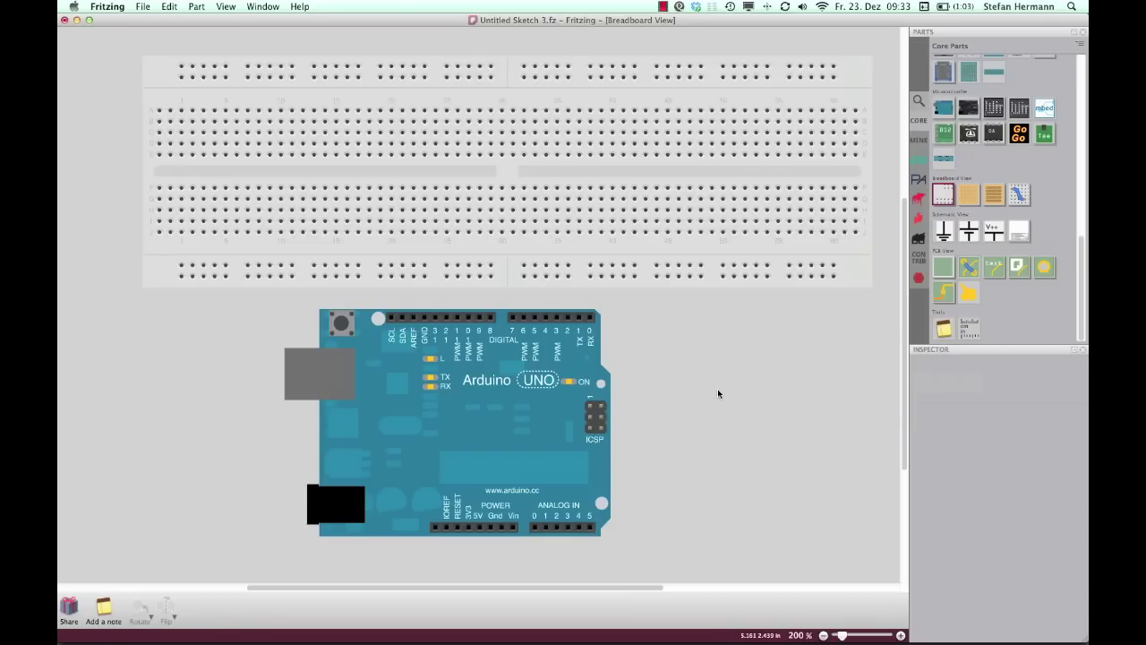
click(573, 346)
click(300, 283)
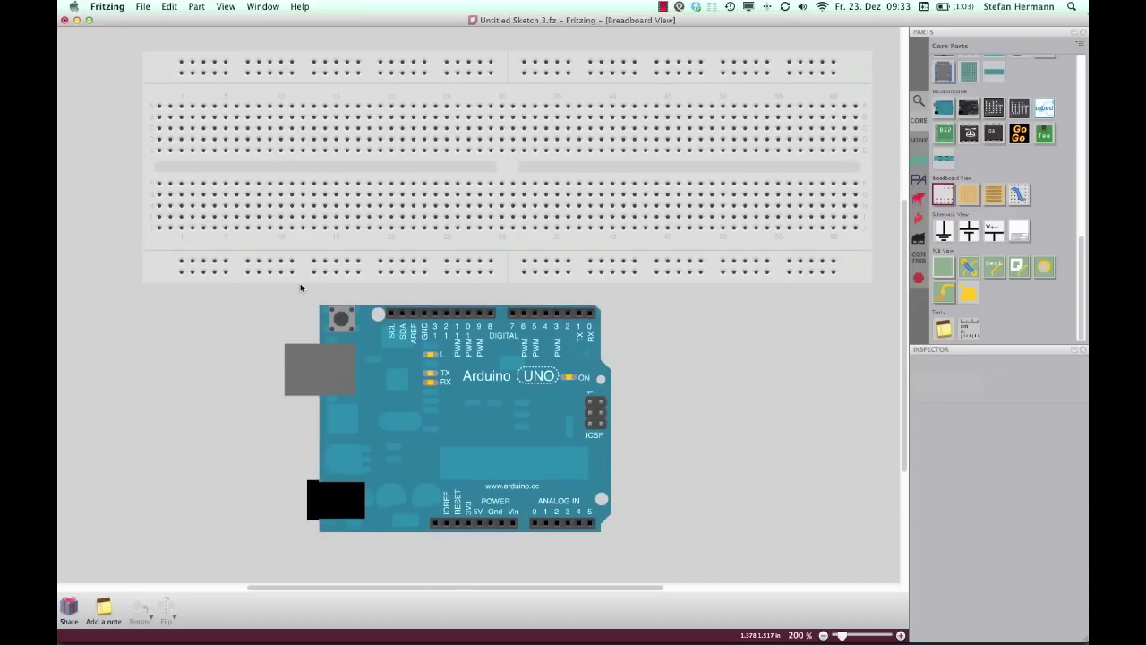
Step: Examine which breadboard holes are connected in columns 18 and 38 of the lower half
click(302, 267)
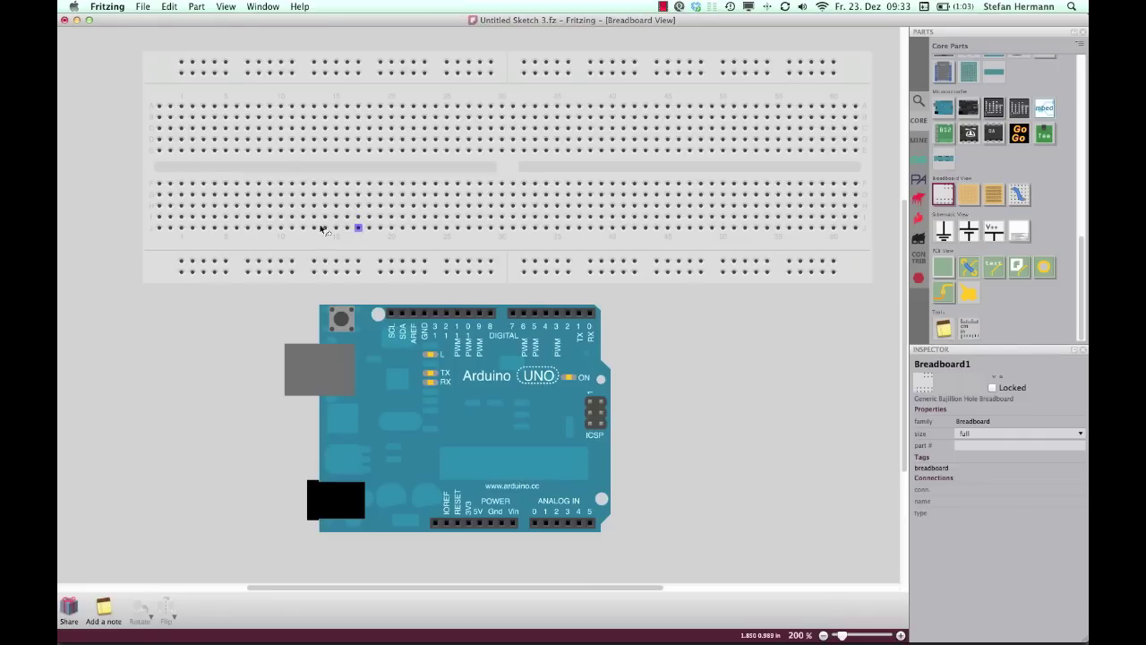
click(292, 185)
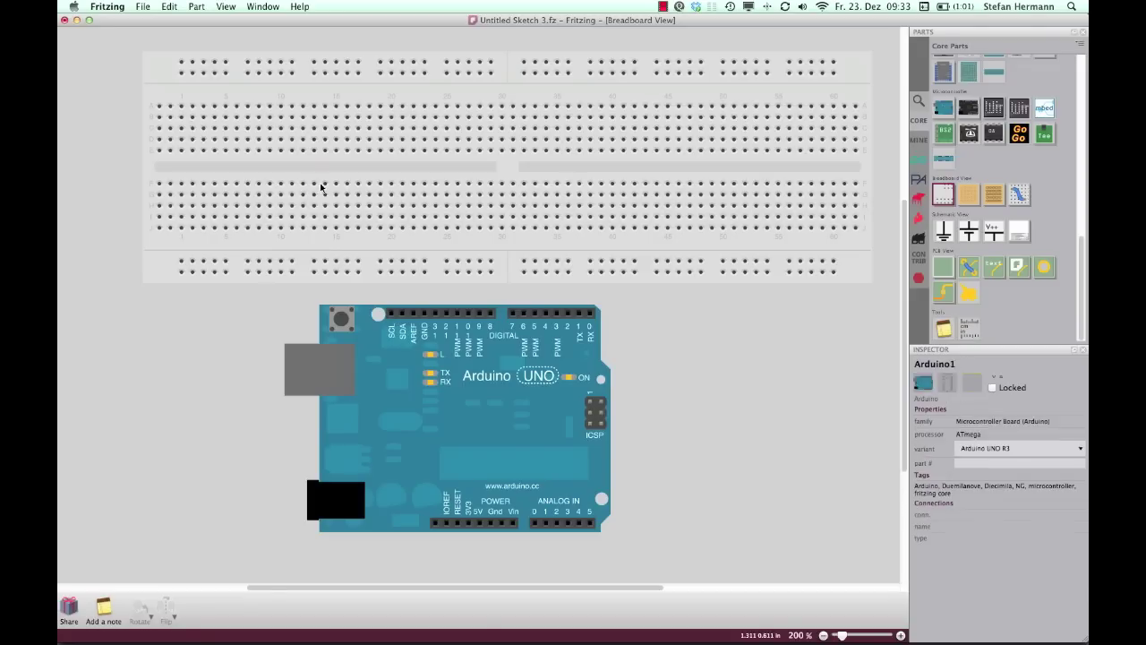
click(325, 185)
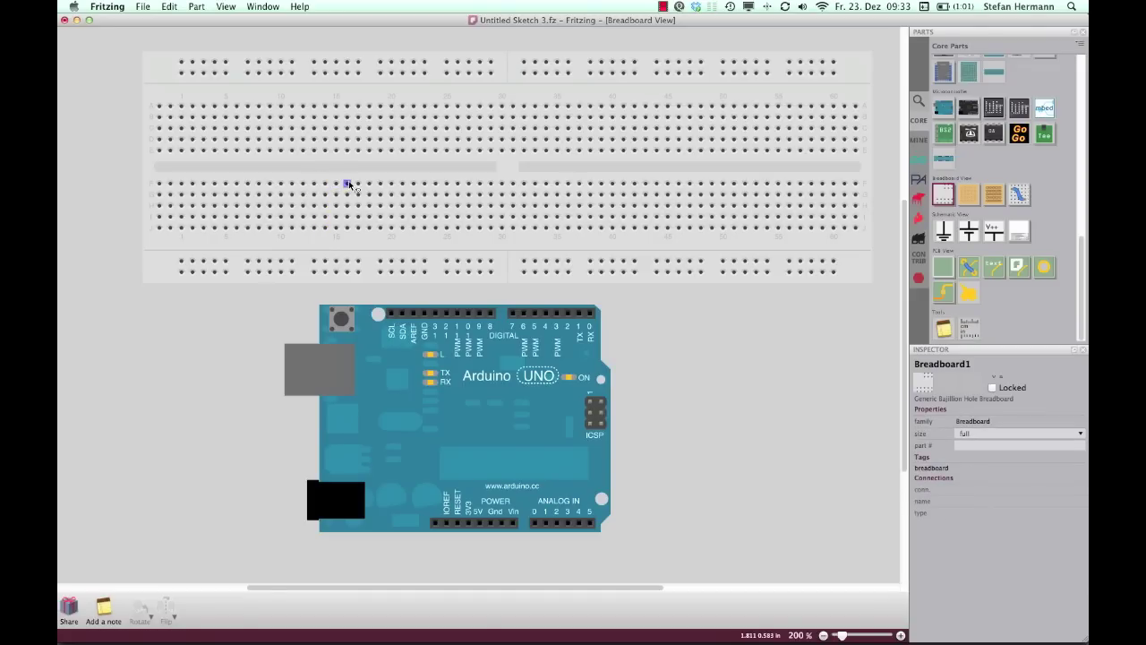
click(348, 184)
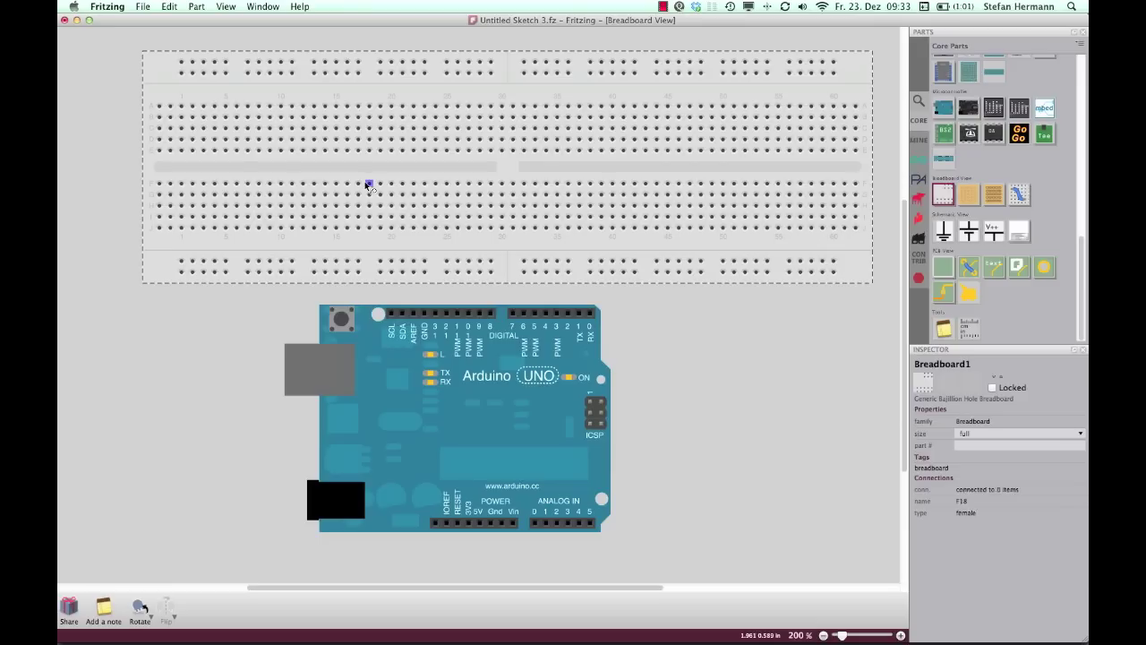
click(368, 184)
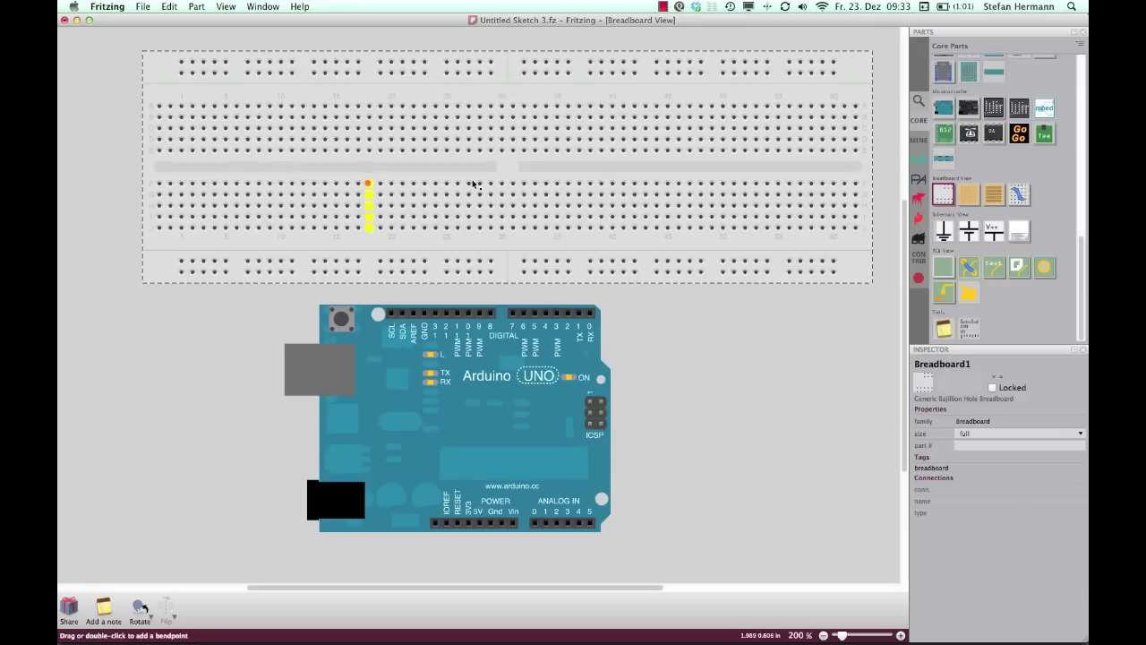
click(536, 185)
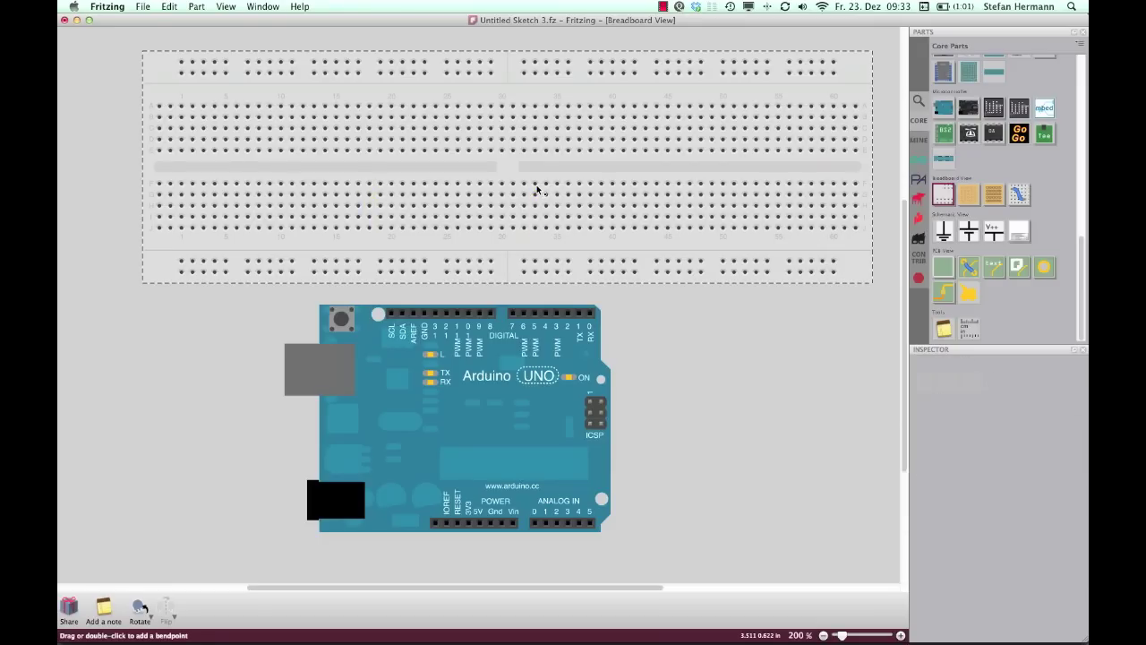
click(588, 186)
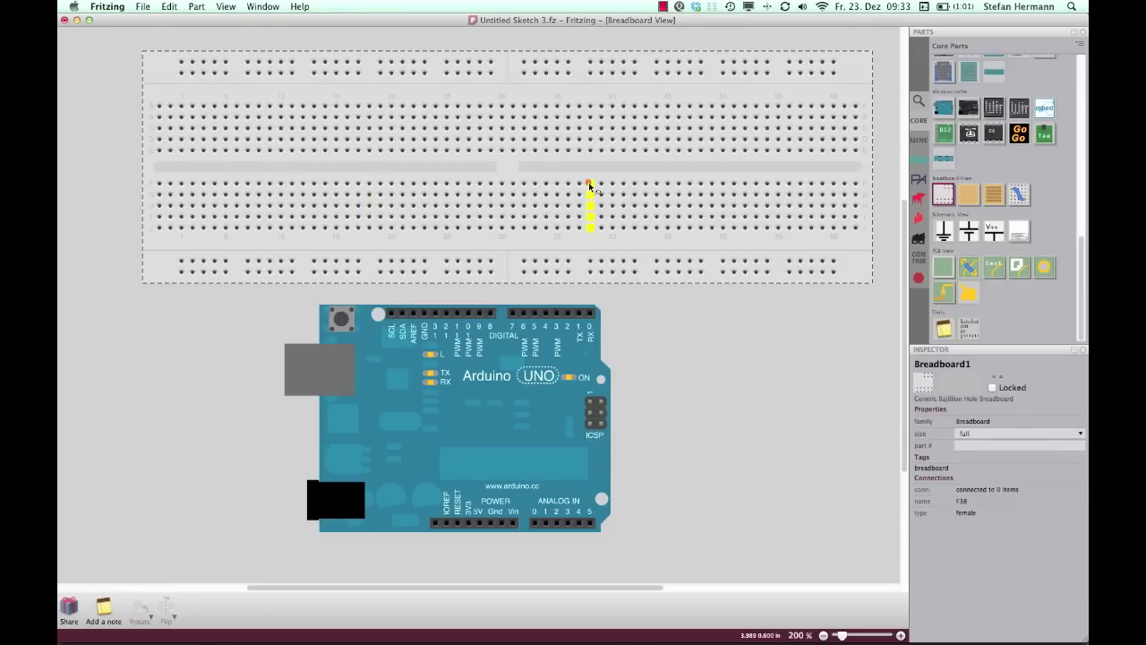
click(312, 208)
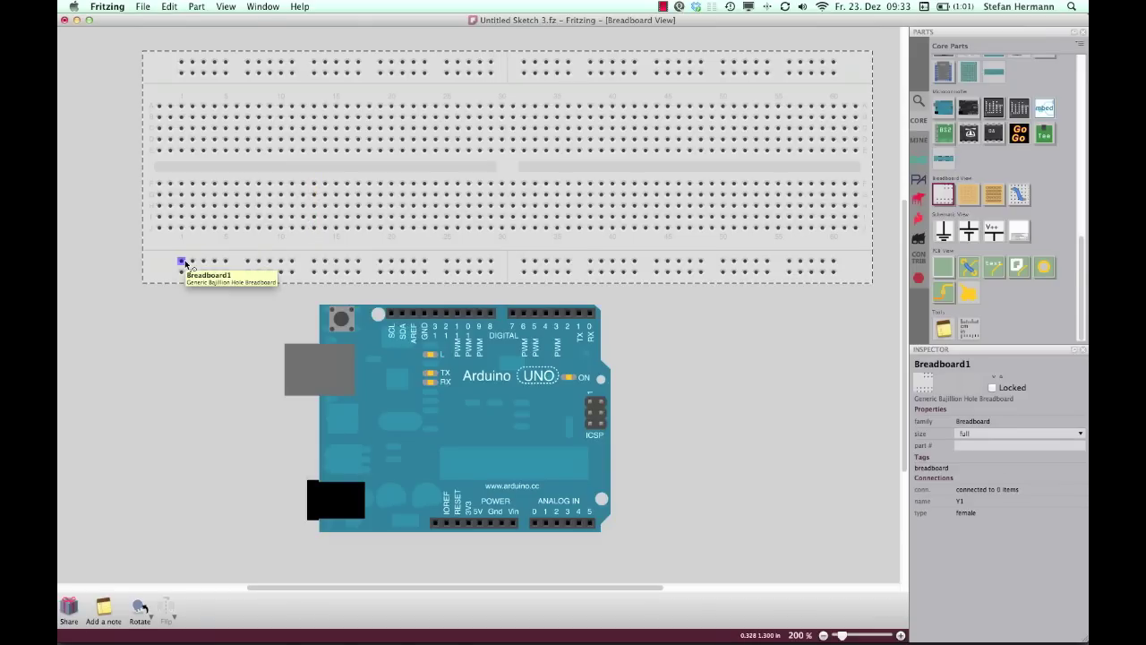
Step: Examine how far the holes connect along the upper row of the breadboard's lower power rail, from Y1 to Y29
drag(183, 262, 184, 264)
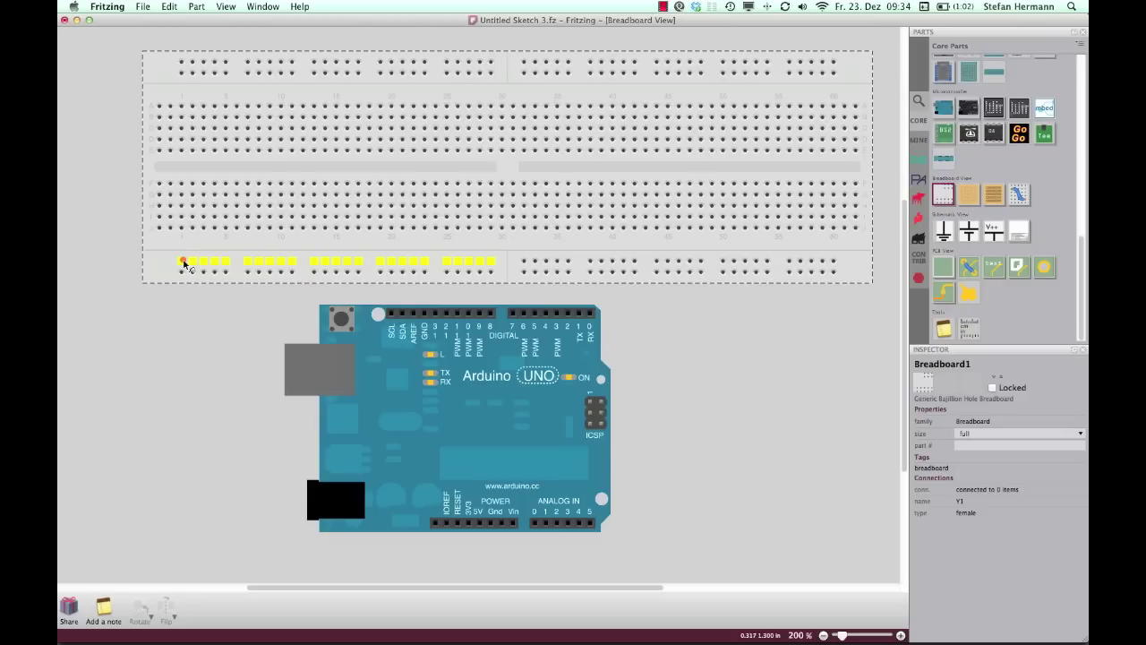
click(184, 265)
drag(181, 266, 182, 274)
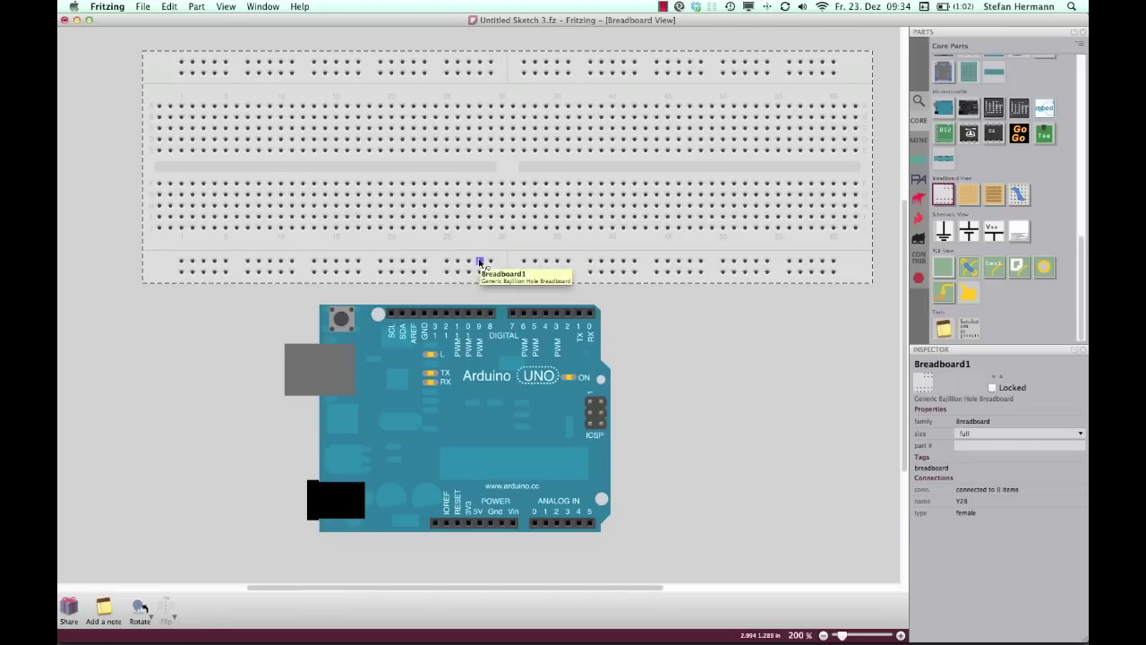
drag(480, 262, 499, 266)
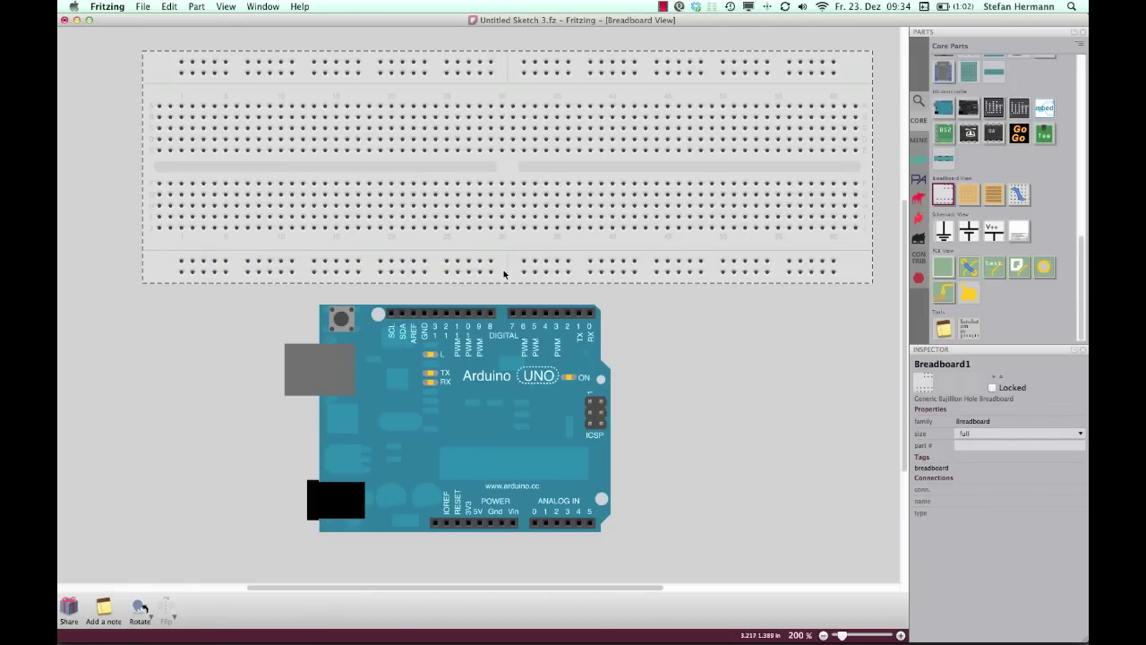
drag(463, 265, 492, 261)
drag(491, 264, 491, 264)
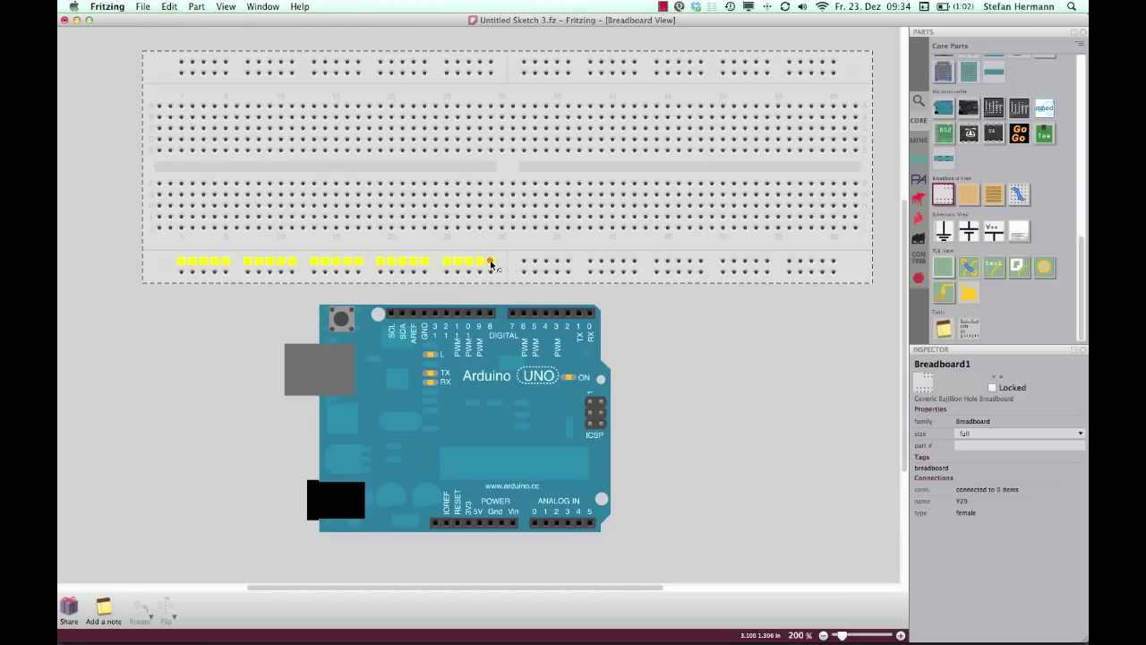
Step: Bridge the middle gap in both rows of the breadboard's lower power rail with short blue wires
drag(491, 264, 522, 265)
right_click(511, 262)
mouse_move(545, 287)
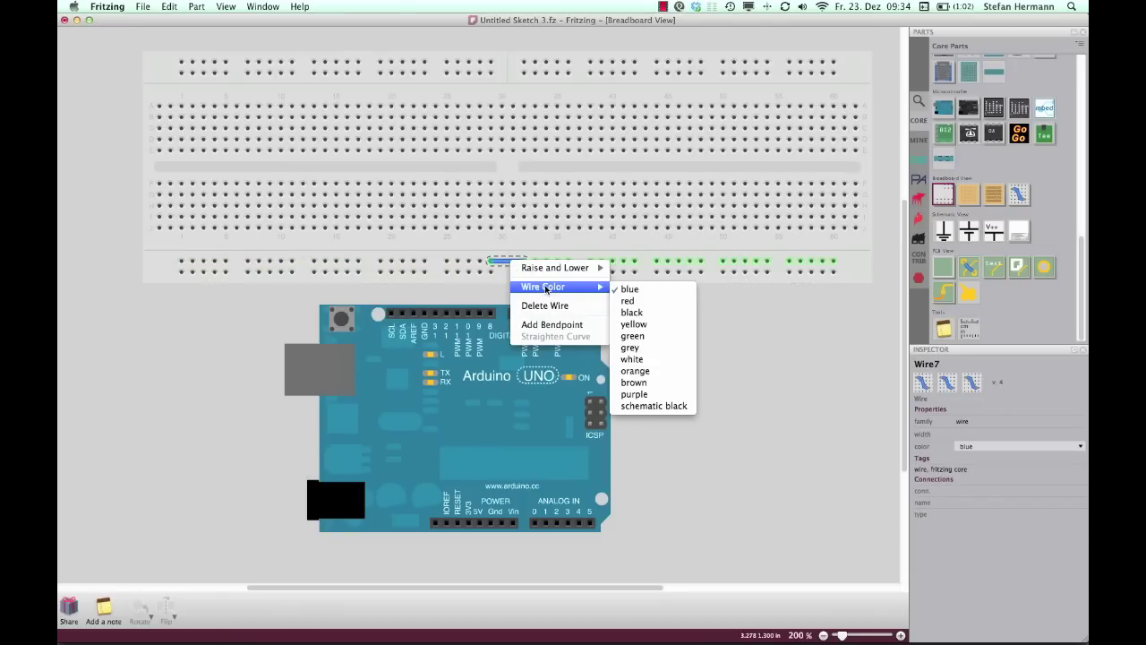
click(609, 302)
click(499, 275)
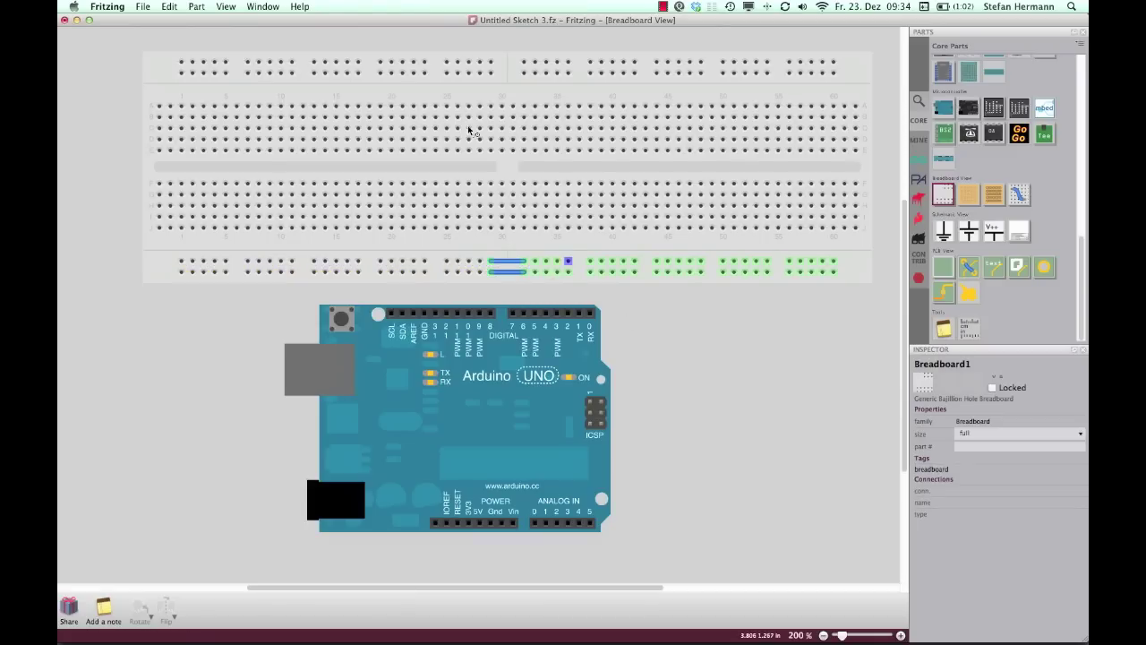
Step: Bridge the middle gap in both rows of the breadboard's upper power rail with short blue wires
drag(491, 64, 527, 72)
click(738, 437)
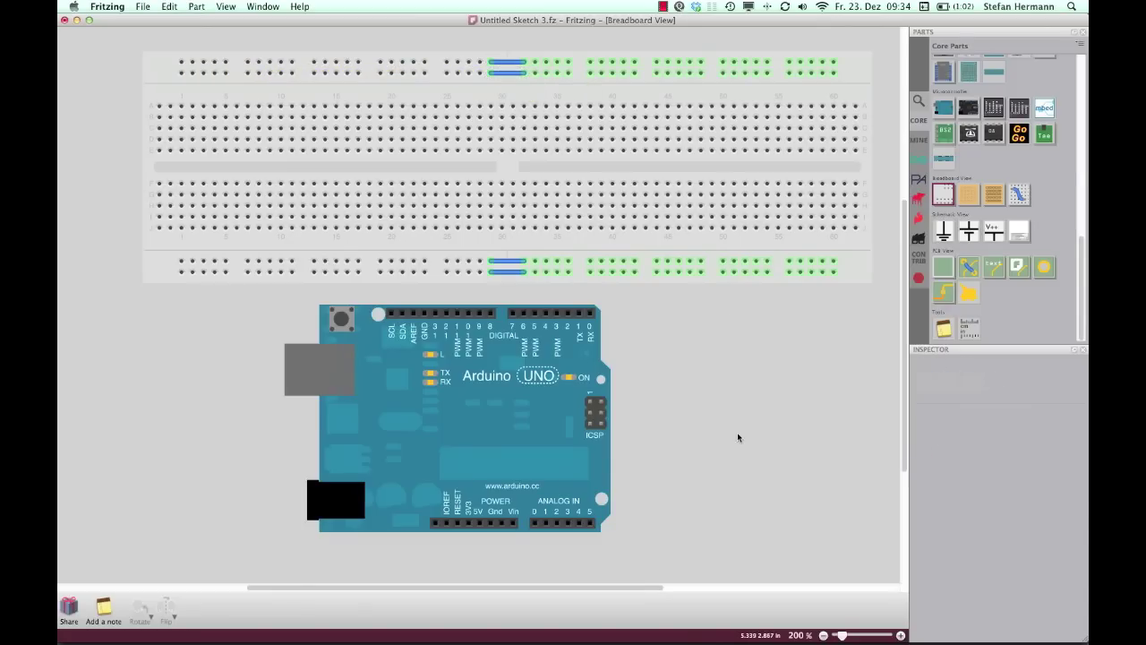
scroll(904, 408, up, 1)
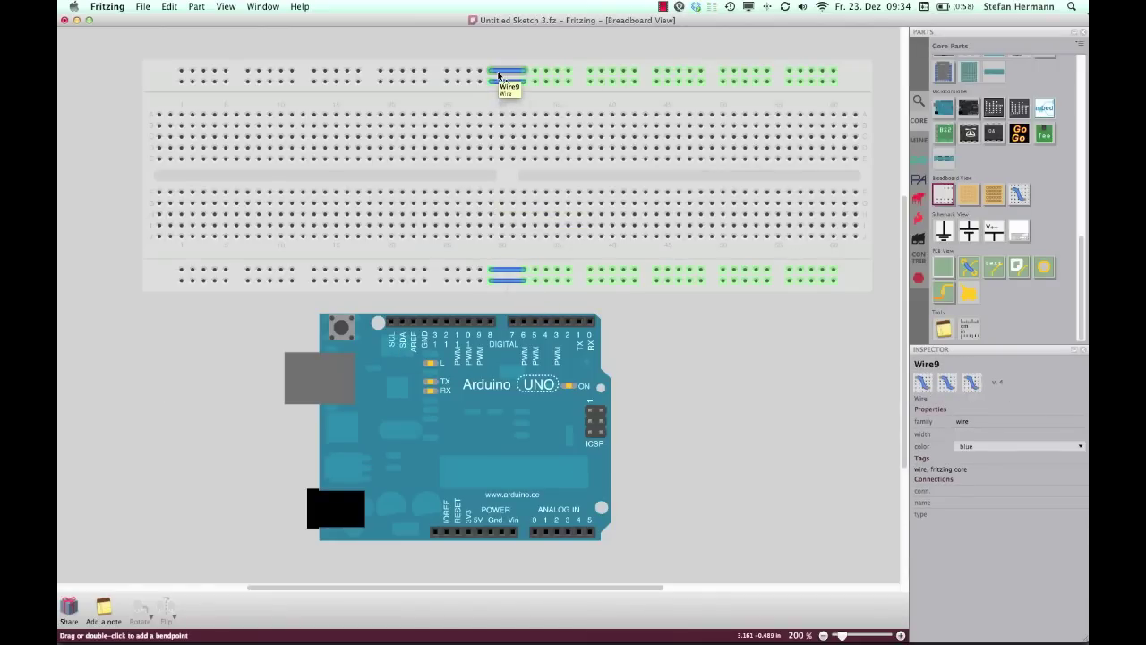
Step: Examine the four wires bridging the power rails and the Arduino's USB and power sockets
click(503, 284)
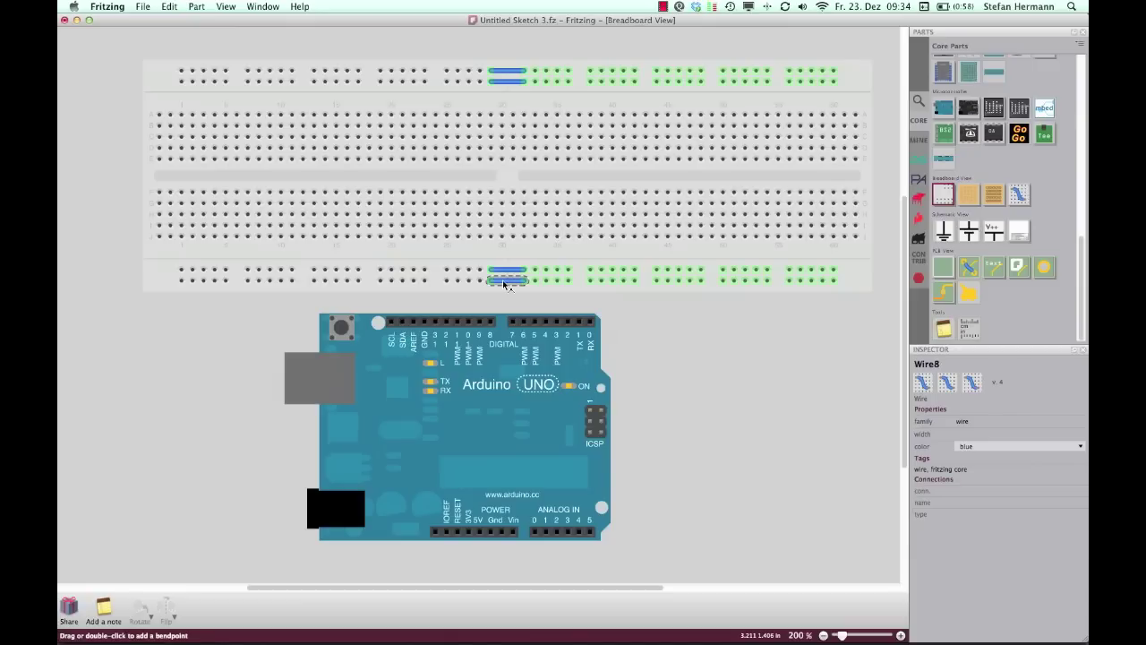
click(609, 308)
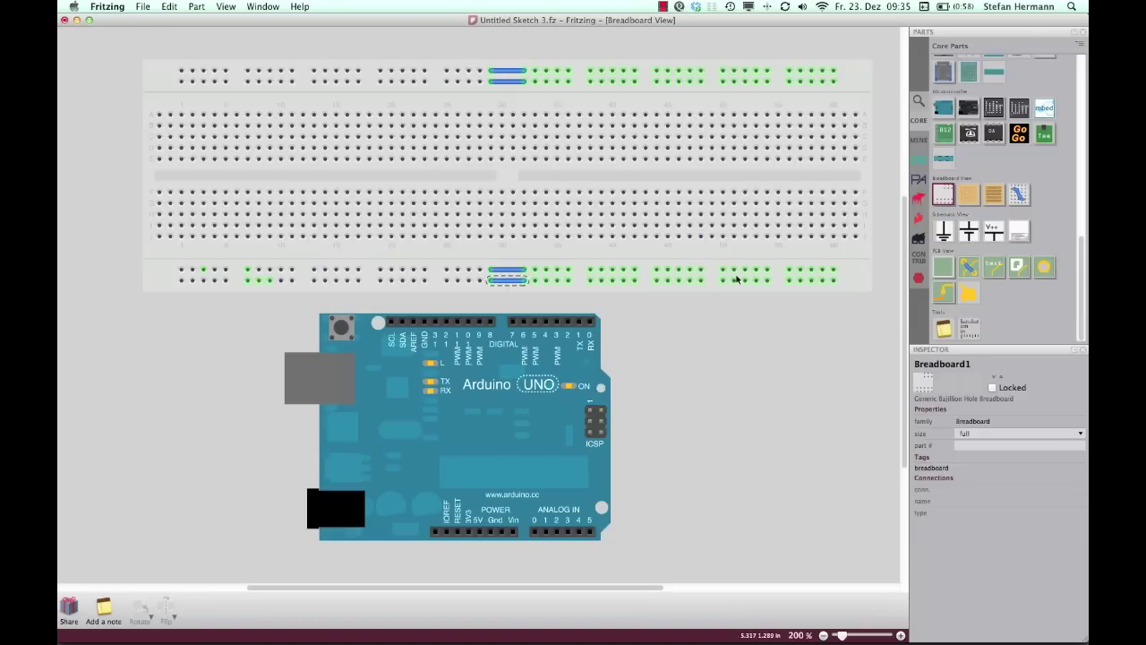
click(518, 273)
click(293, 375)
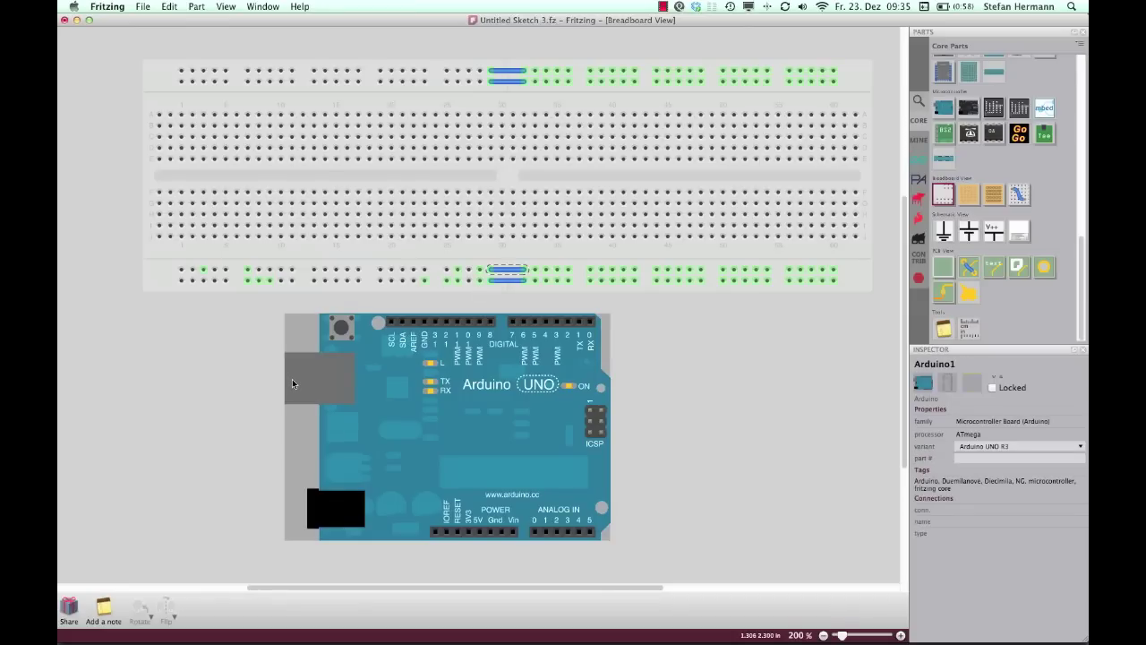
click(283, 390)
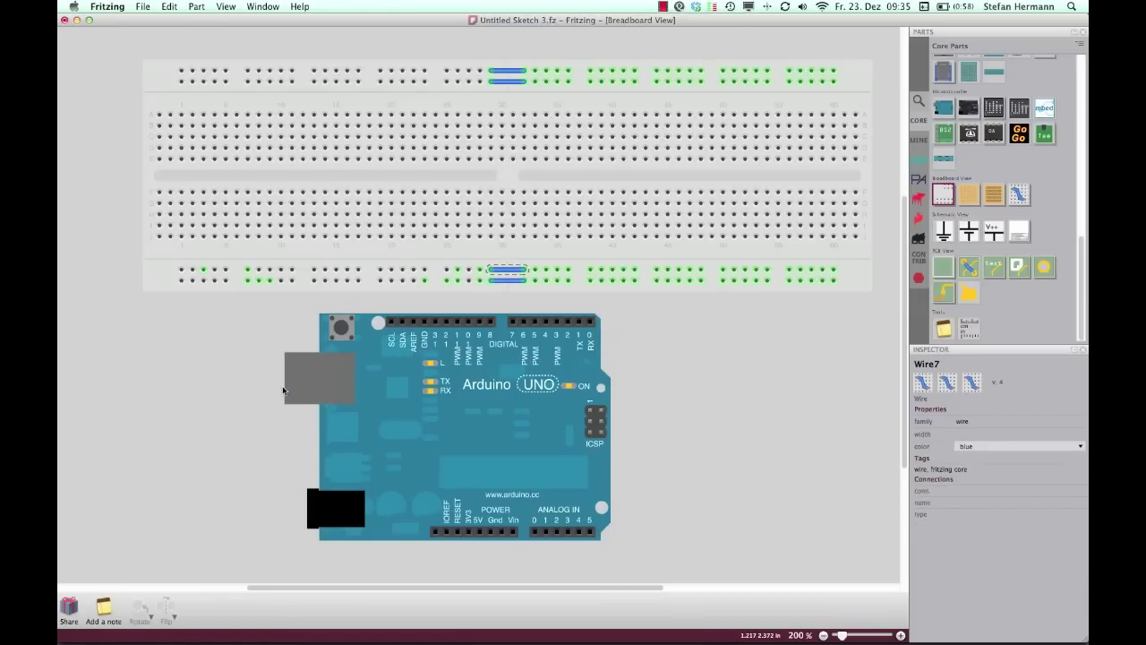
click(364, 445)
click(502, 285)
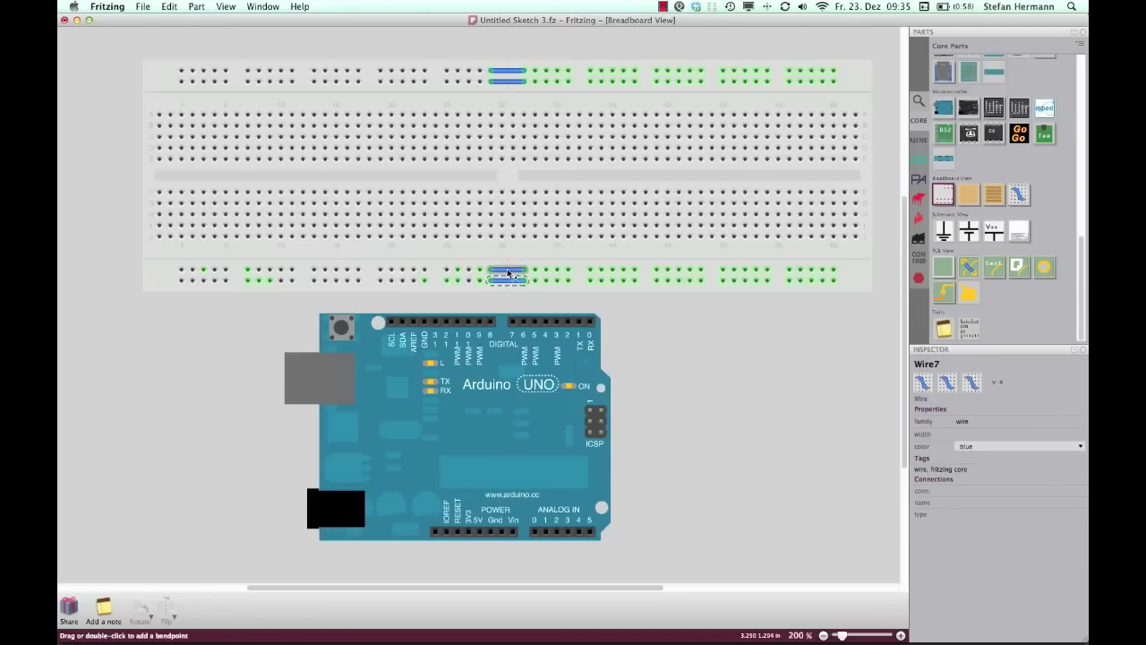
click(511, 78)
click(511, 83)
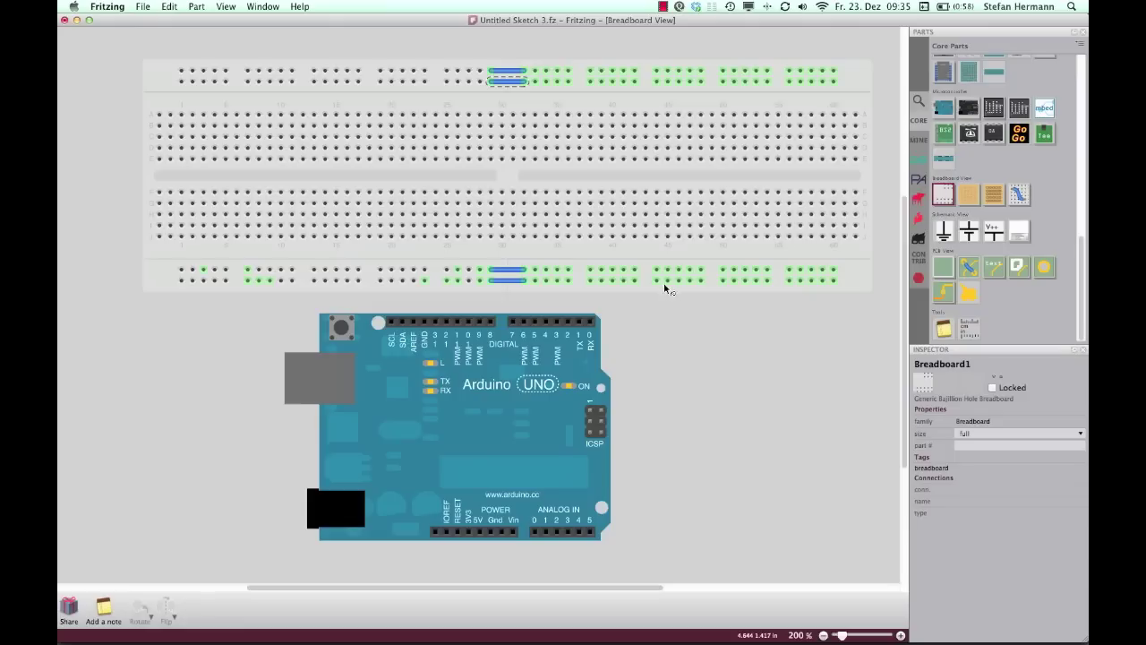
click(686, 357)
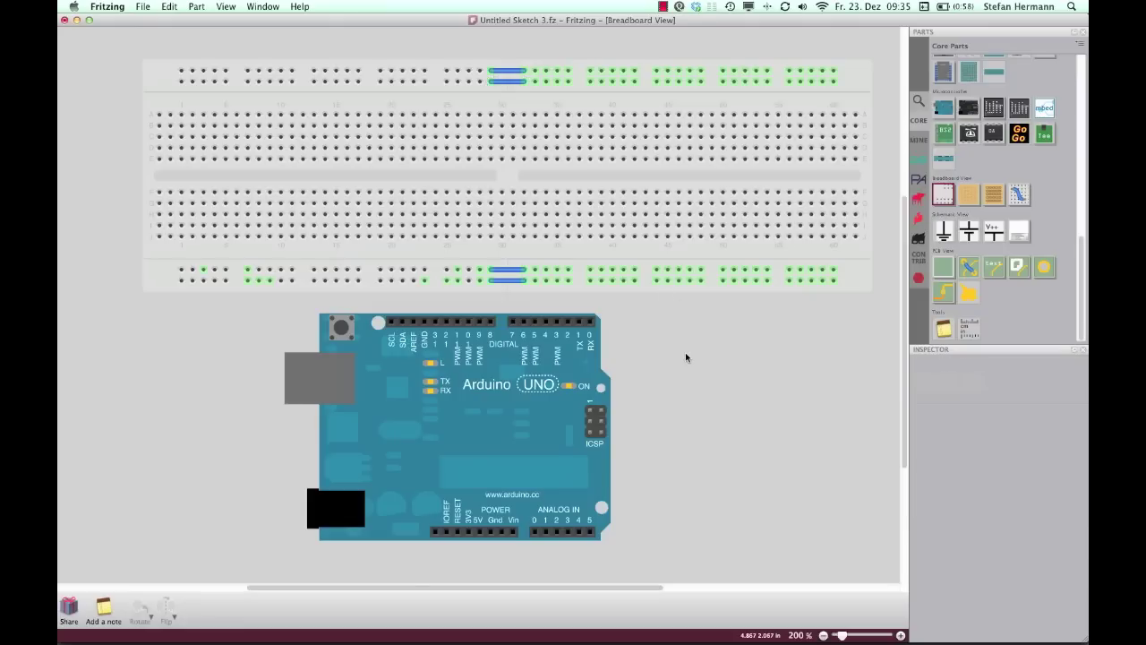
Step: Move the Arduino beneath the right half of the breadboard, close to the breadboard's lower edge
click(578, 372)
drag(502, 432, 740, 436)
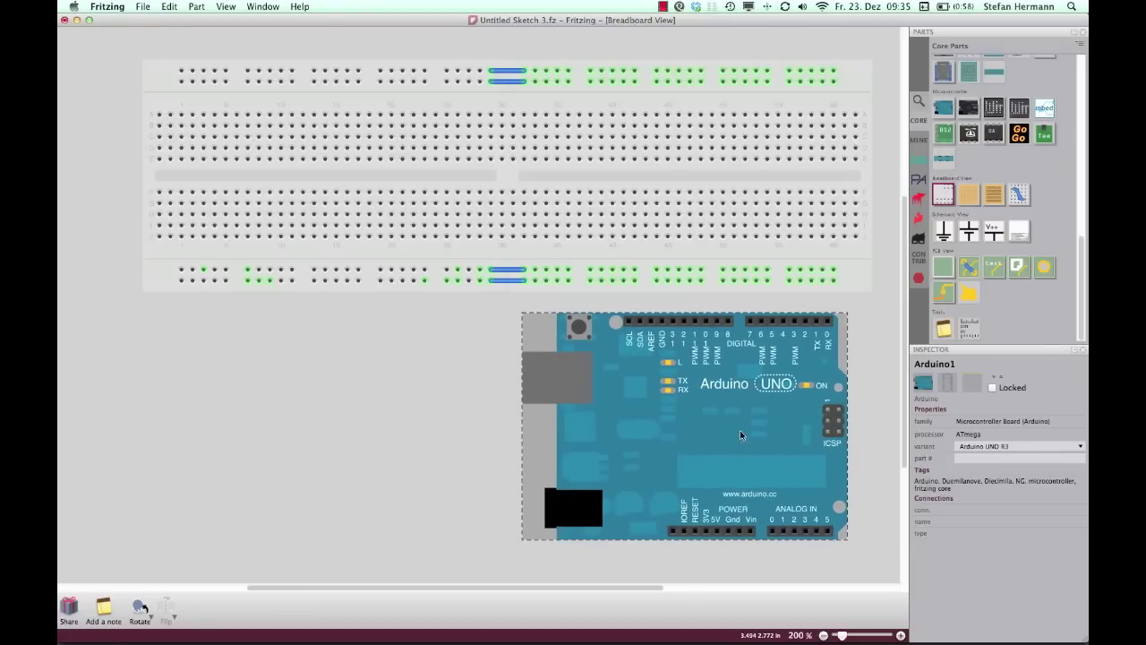
click(901, 636)
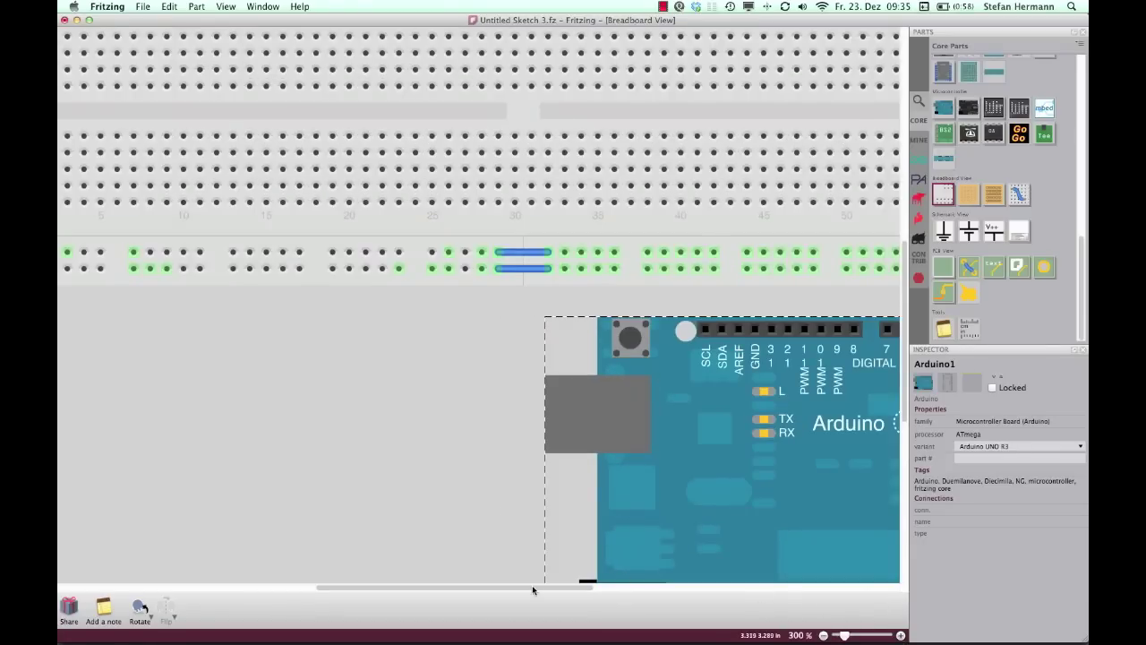
scroll(581, 585, right, 5)
drag(570, 435, 630, 417)
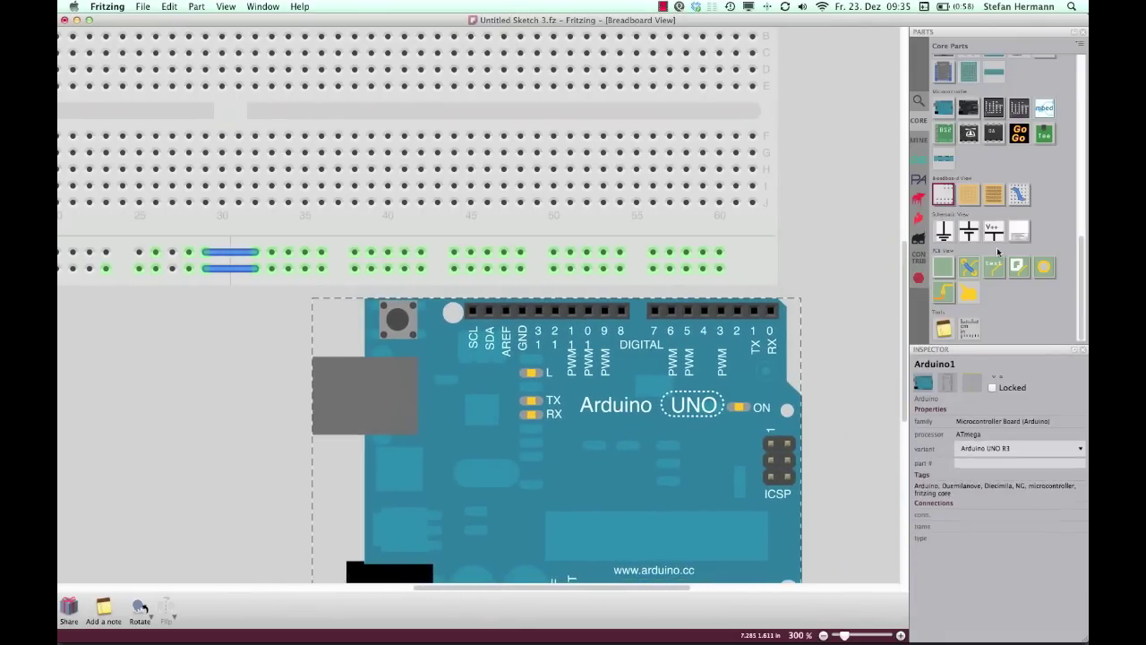
Step: Place a red 5 mm LED on the breadboard with its legs in row G, columns 45 and 46
scroll(1007, 166, up, 1)
scroll(1007, 166, up, 6)
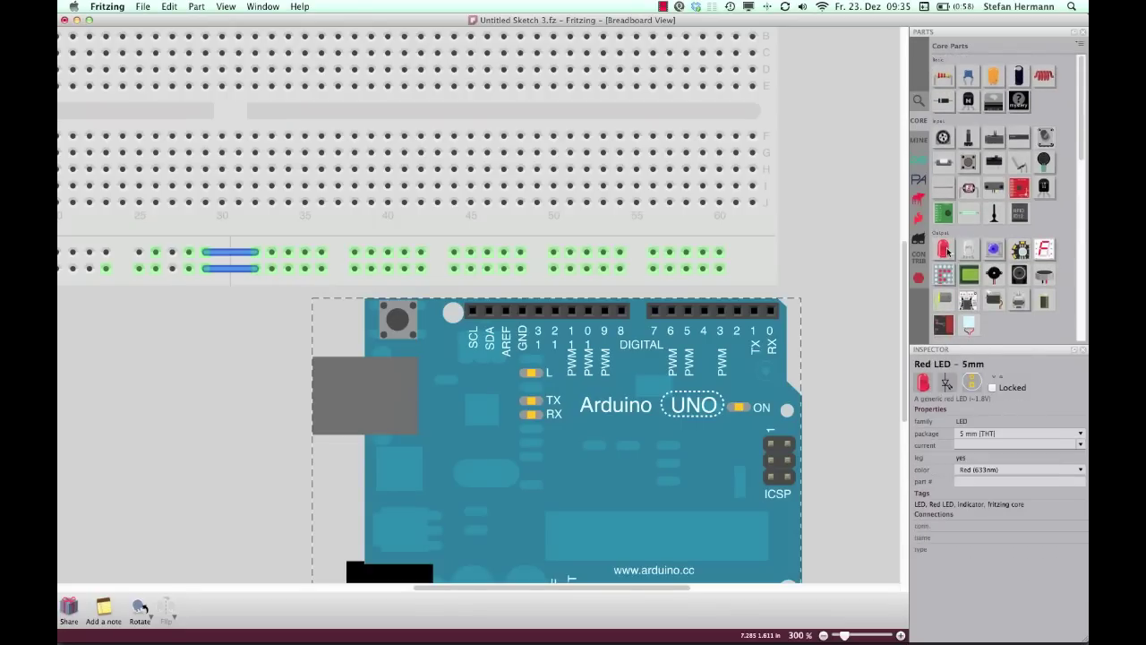
drag(943, 251, 505, 77)
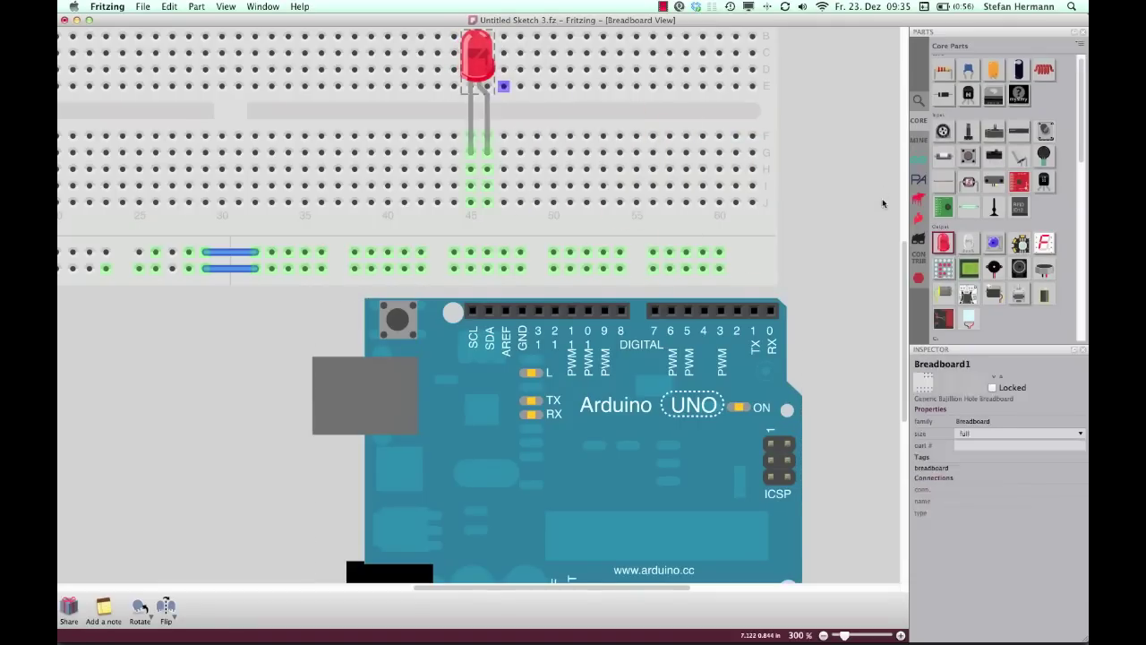
scroll(902, 242, up, 3)
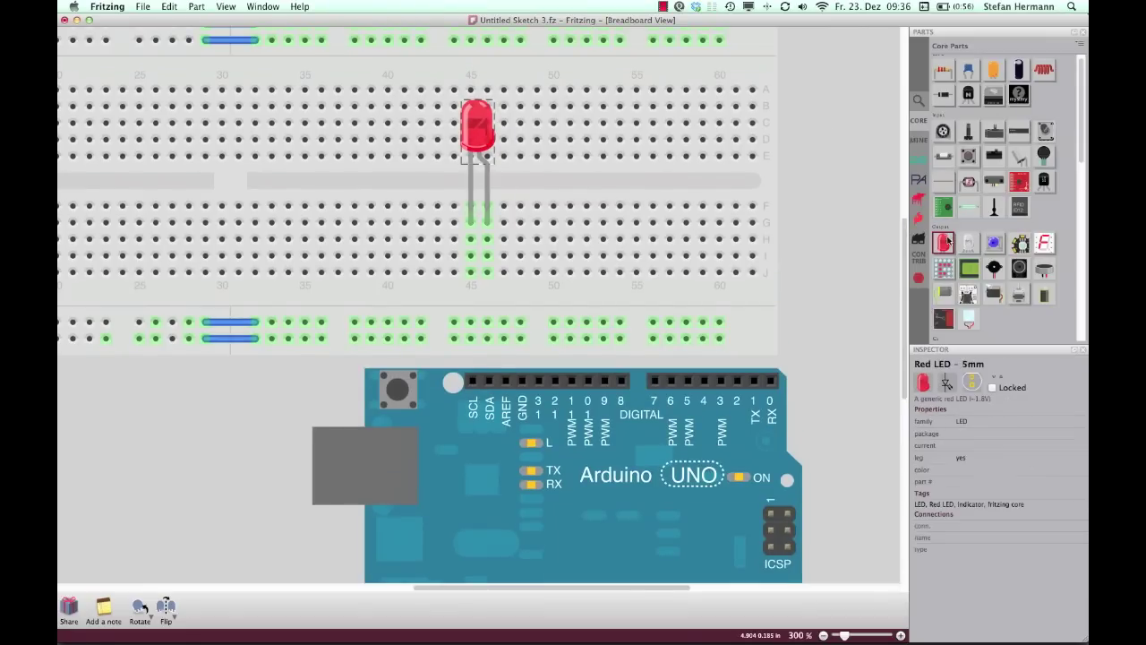
Step: Place a second LED with its legs in columns 51 and 52 and set its color to Green (560nm)
drag(772, 183, 584, 136)
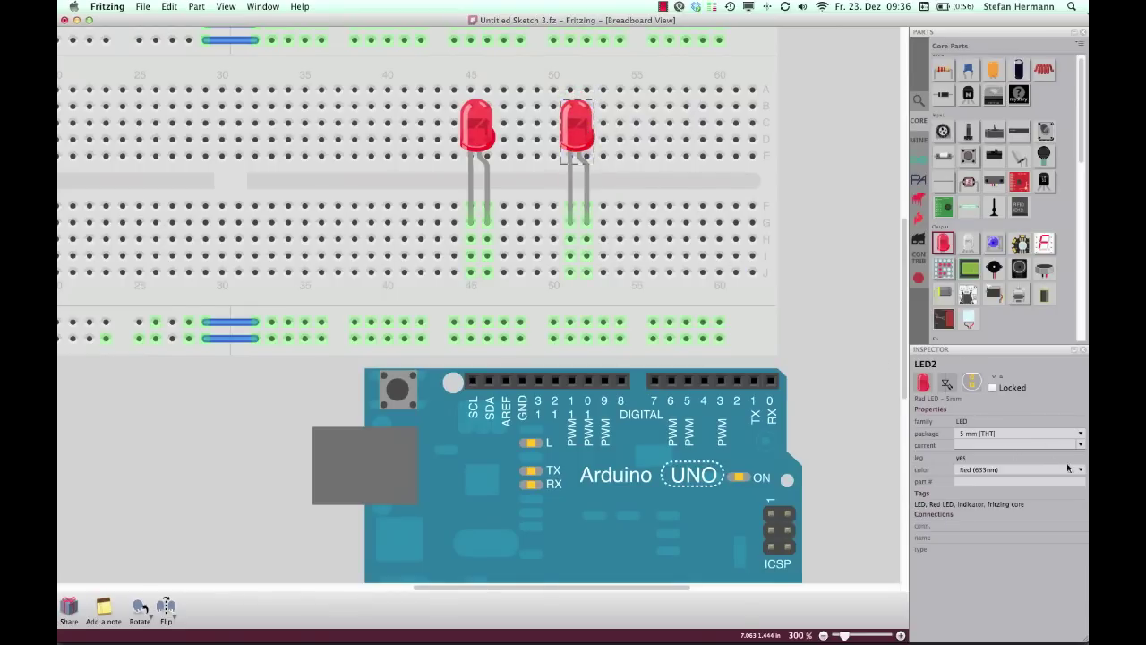
click(1080, 472)
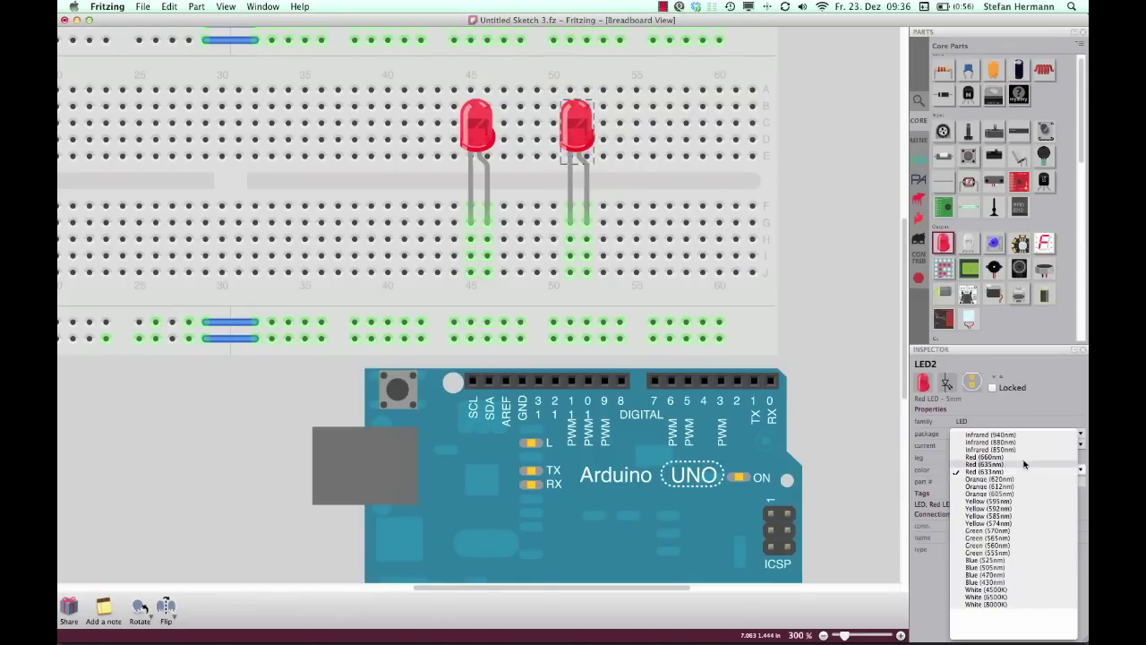
click(1005, 545)
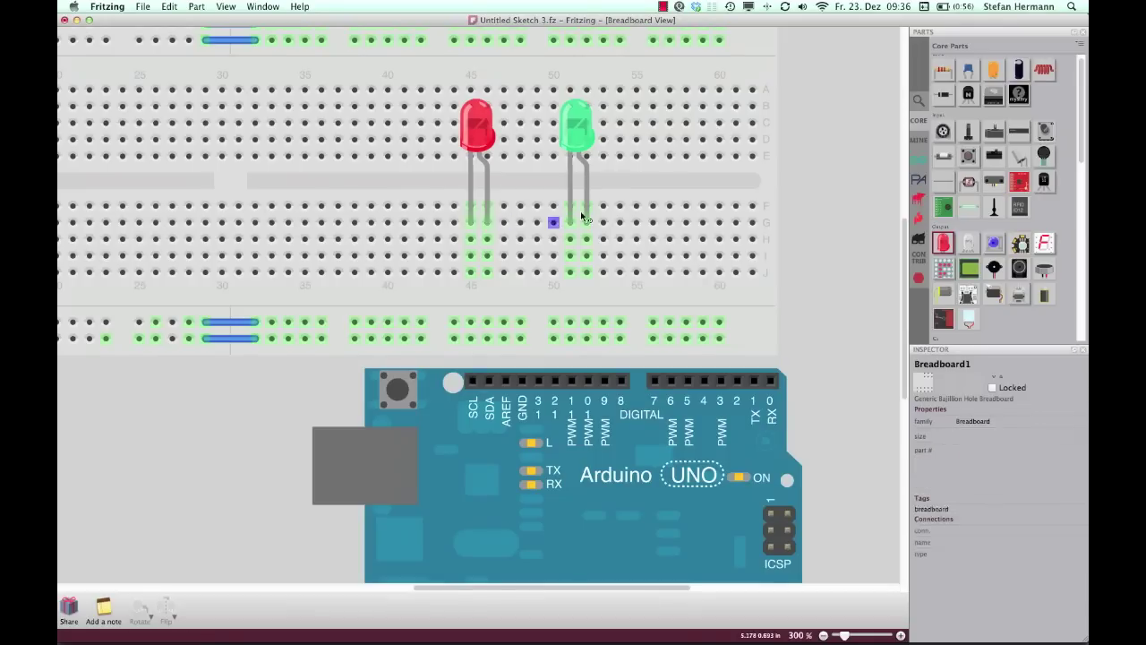
drag(574, 231, 569, 239)
Step: Connect the Arduino's GND pin to the bottom row of the lower power rail with a black wire
click(521, 391)
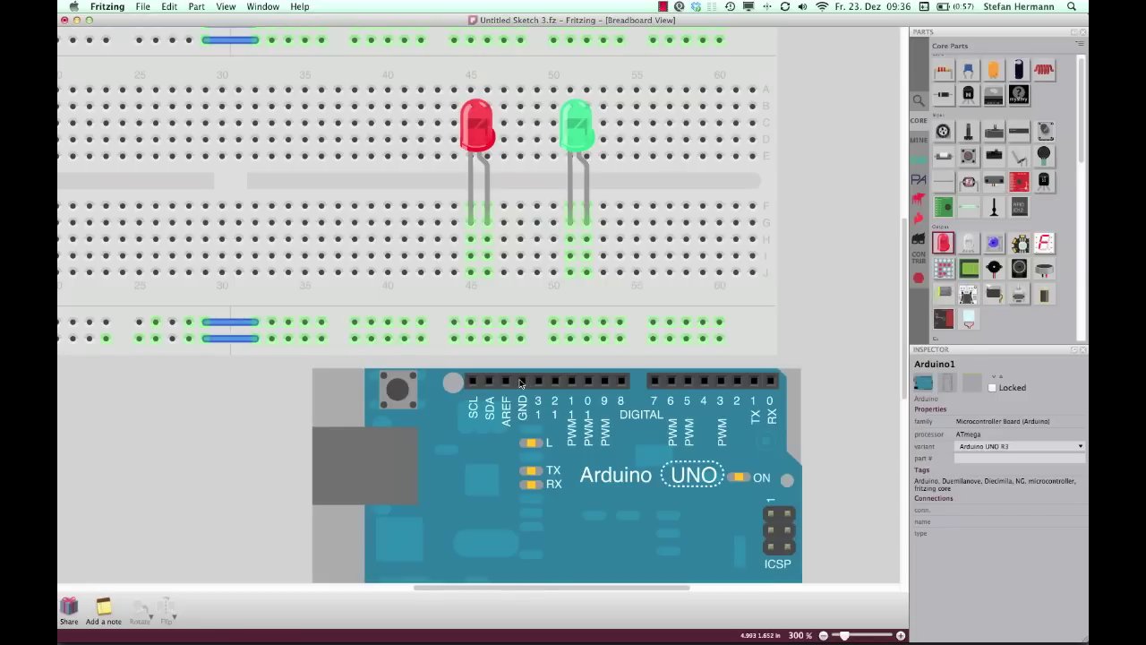
drag(523, 382, 520, 338)
right_click(520, 356)
mouse_move(536, 383)
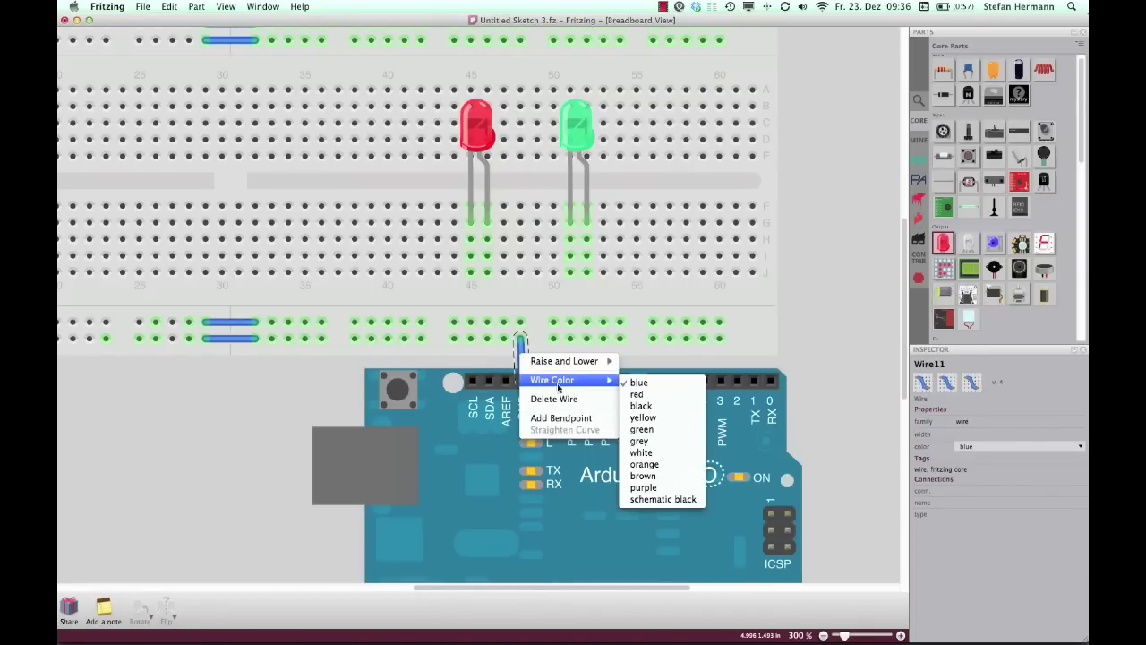
click(663, 408)
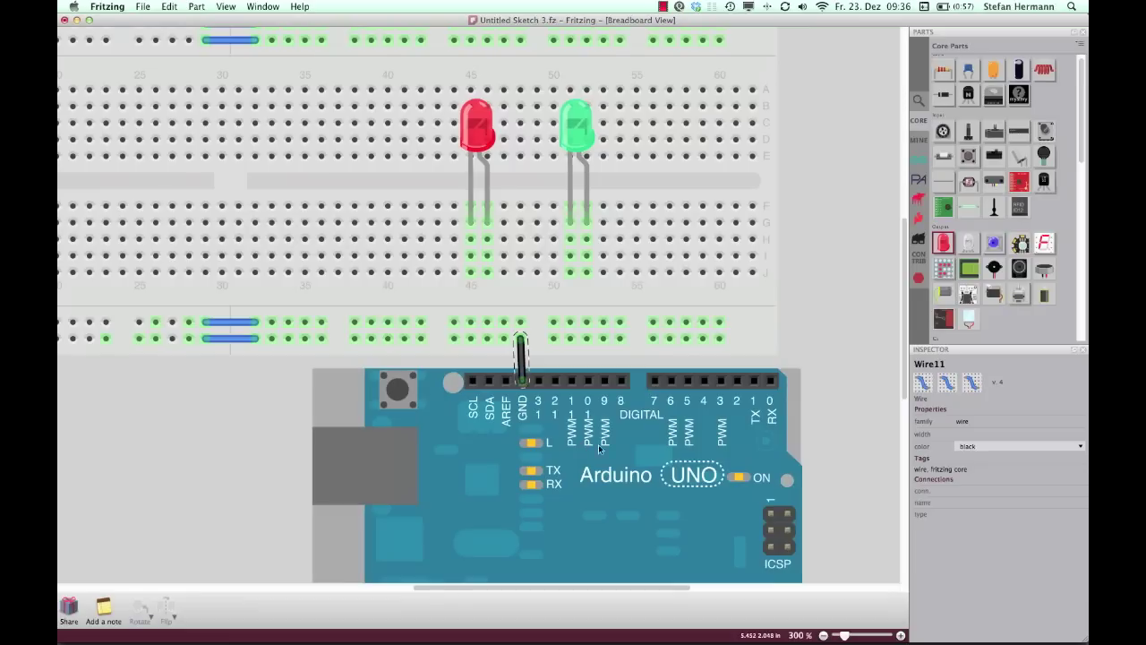
Step: Shift the Arduino about six holes to the left and move the ground wire's rail end directly above the GND pin
drag(618, 448, 523, 464)
drag(520, 341, 421, 339)
drag(472, 461, 465, 462)
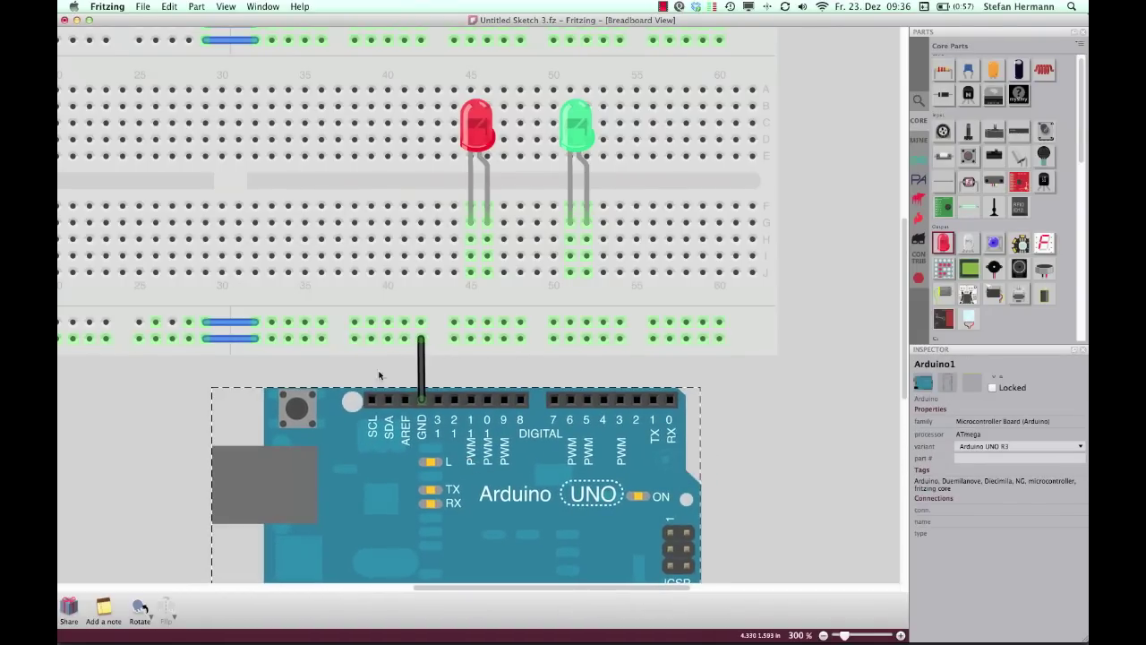
Step: Color the lower power rail's bridging wires black in the bottom row and red in the row above
click(230, 338)
right_click(229, 341)
mouse_move(269, 366)
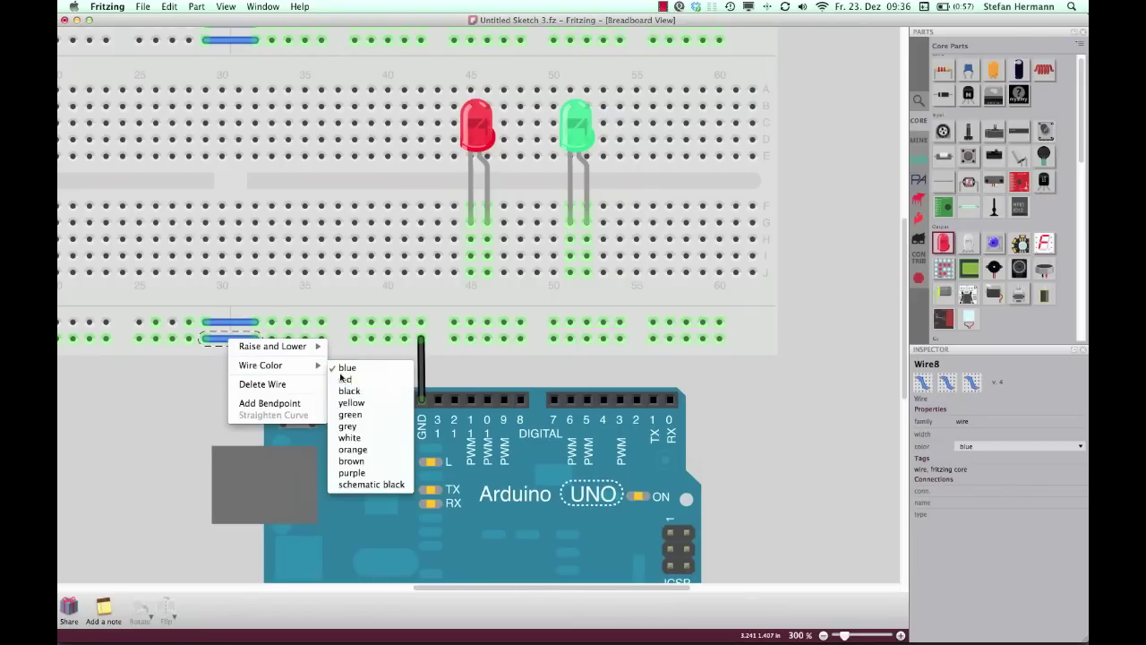
click(349, 391)
click(235, 322)
right_click(246, 325)
mouse_move(296, 349)
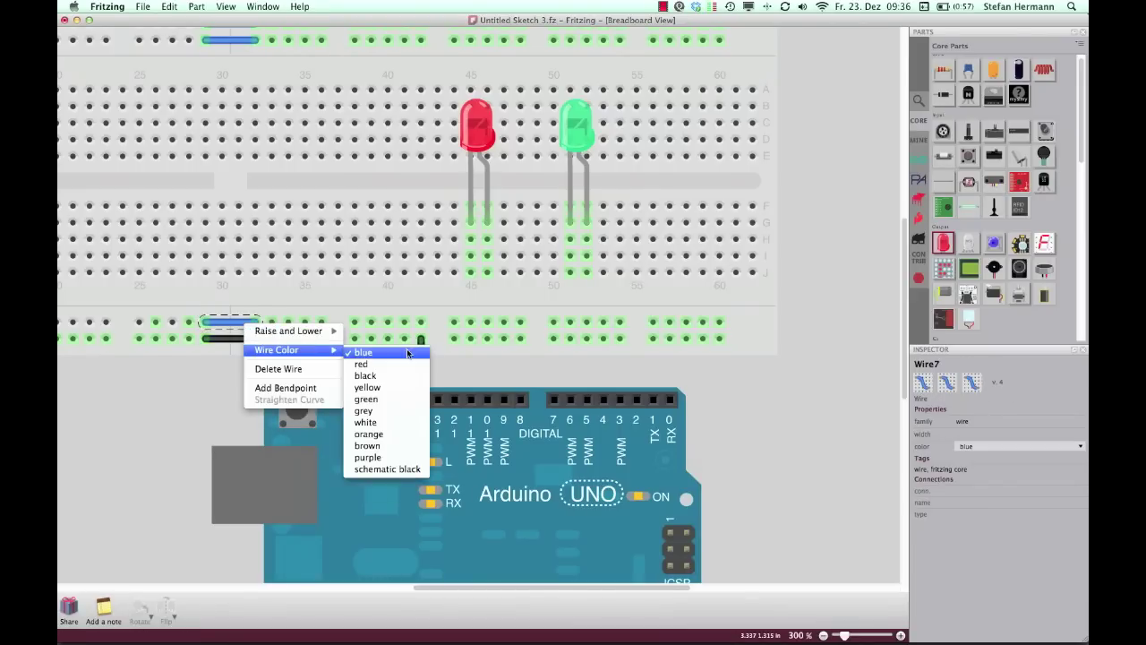
click(401, 368)
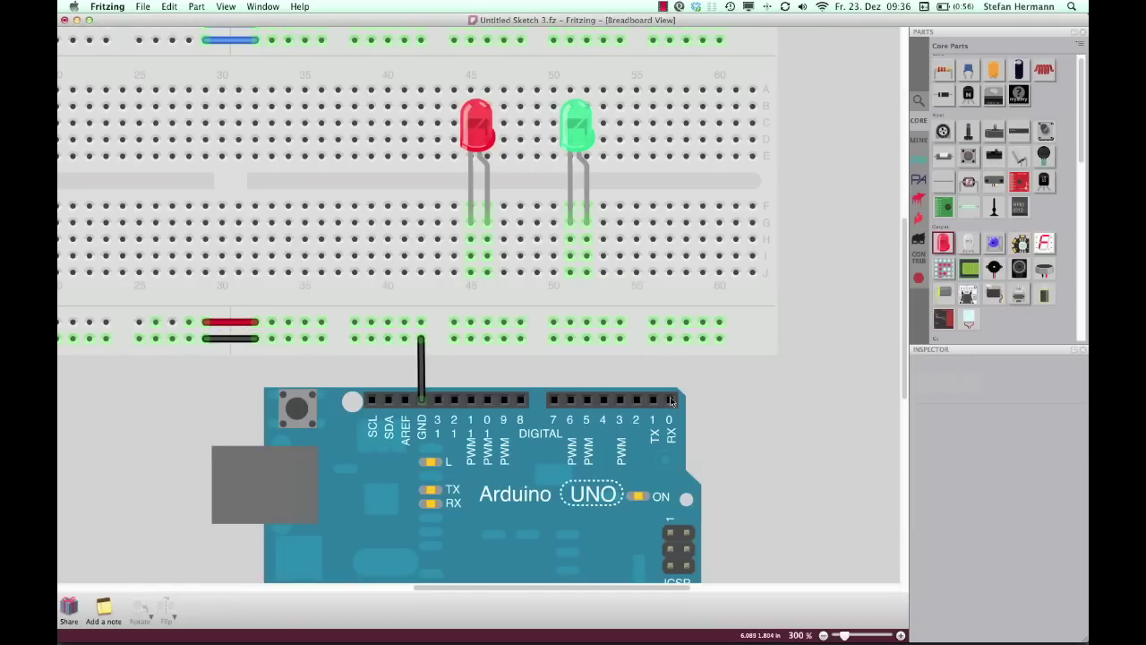
Step: Connect J45 under the red LED and J51 under the green LED to the lower rail's ground row with black wires
click(449, 253)
drag(471, 272, 470, 337)
right_click(469, 303)
mouse_move(491, 326)
click(590, 352)
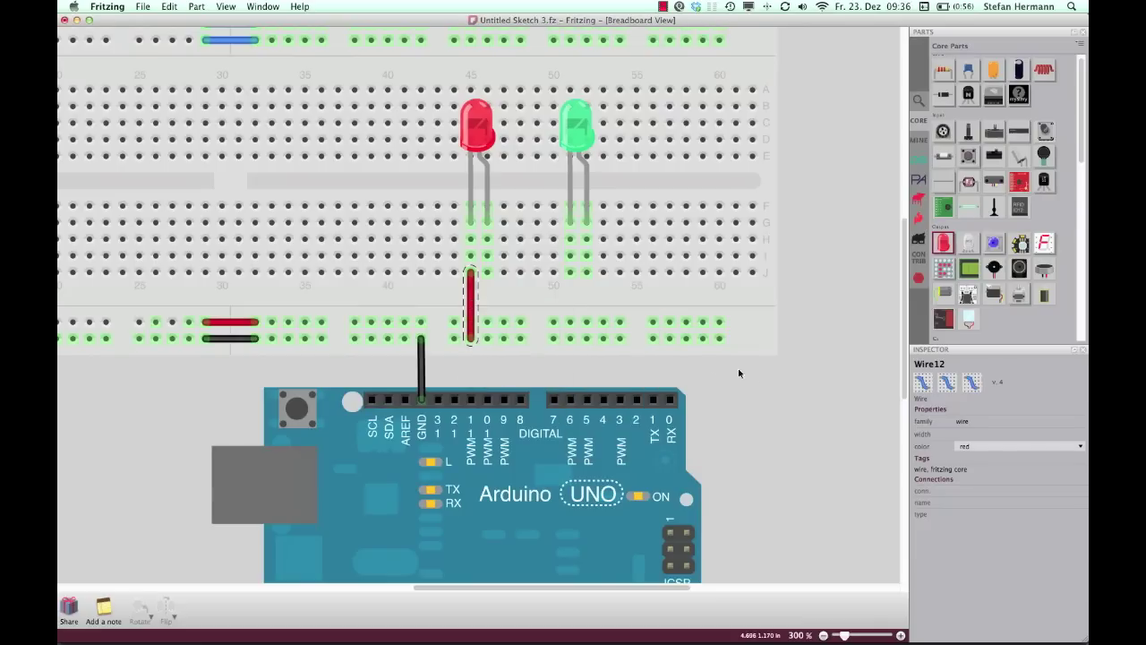
click(446, 346)
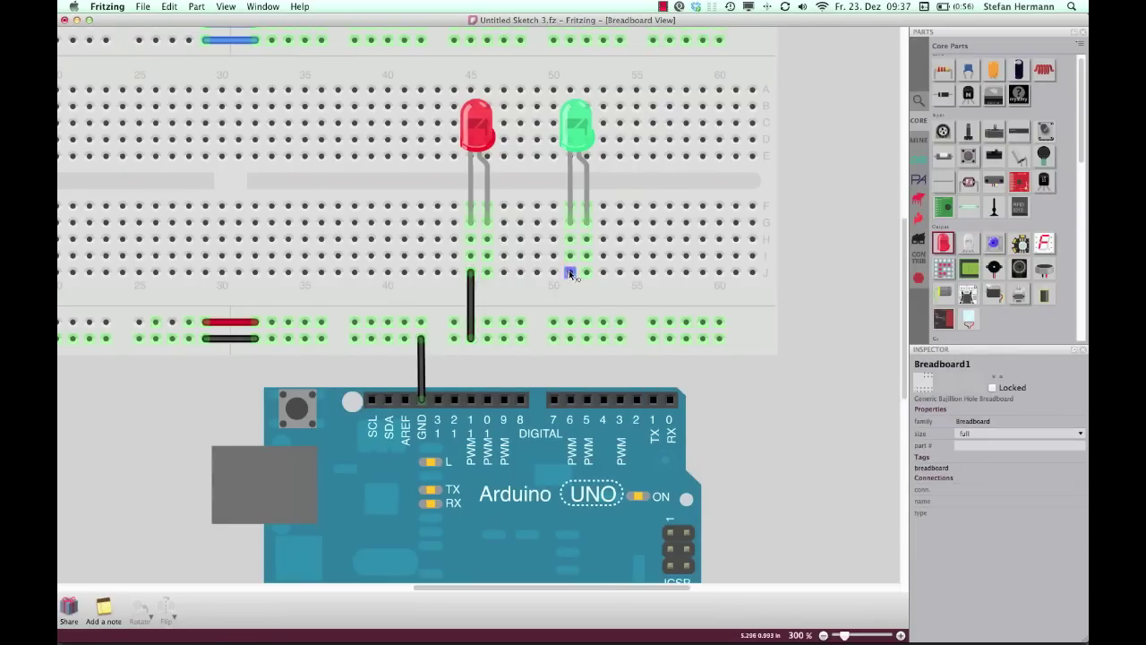
drag(570, 271, 569, 336)
click(750, 405)
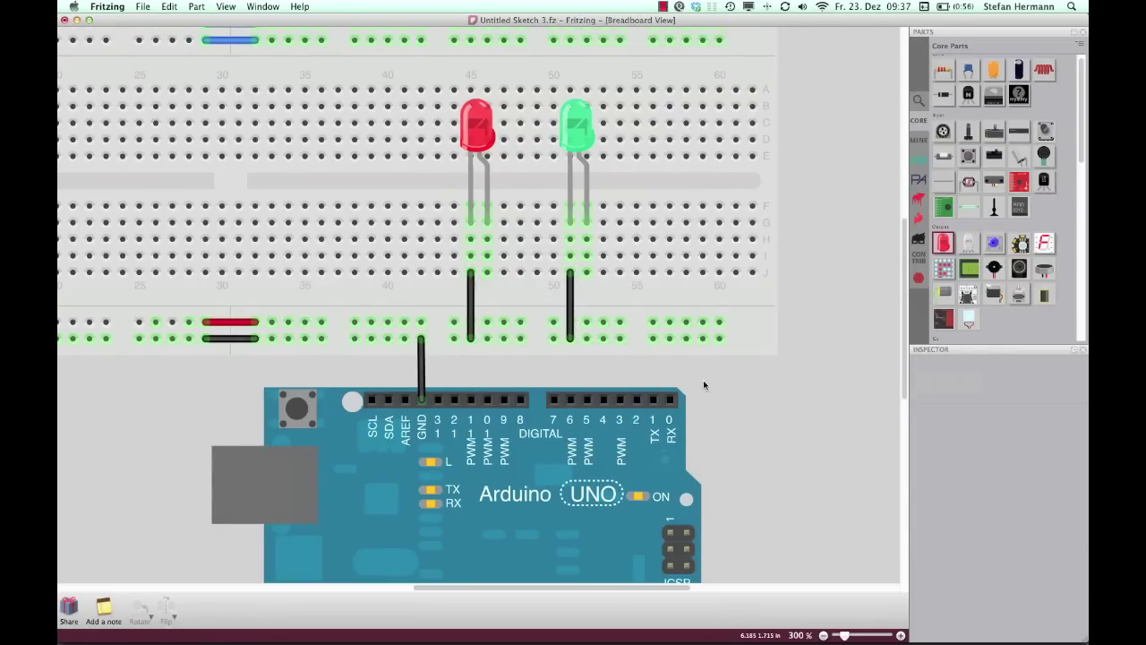
click(474, 279)
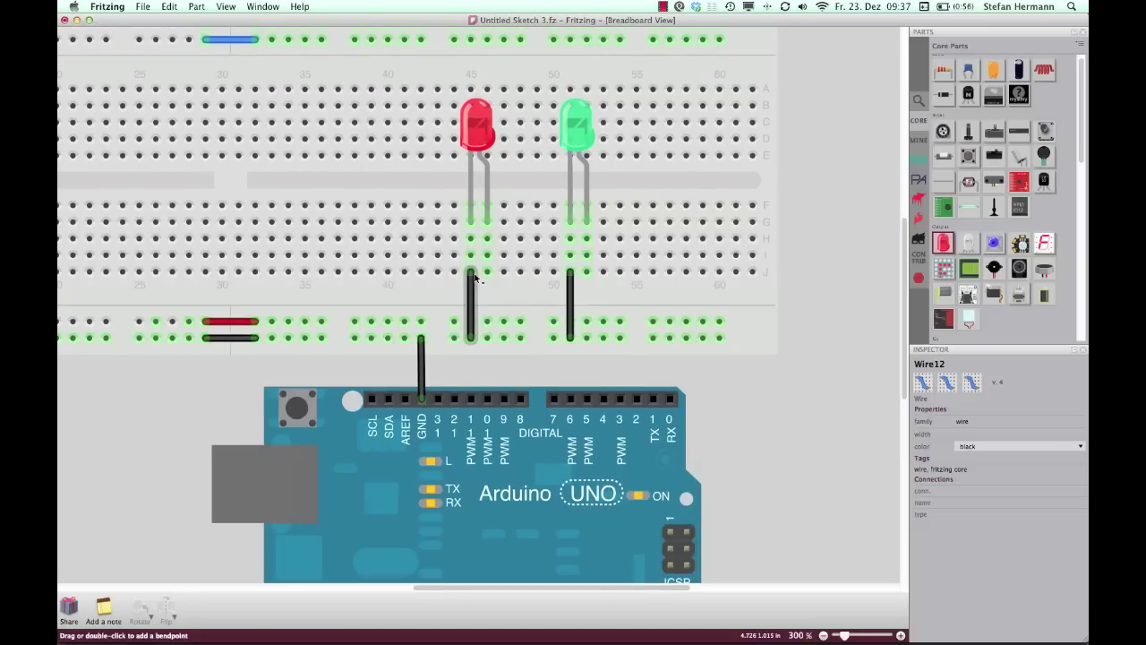
click(467, 405)
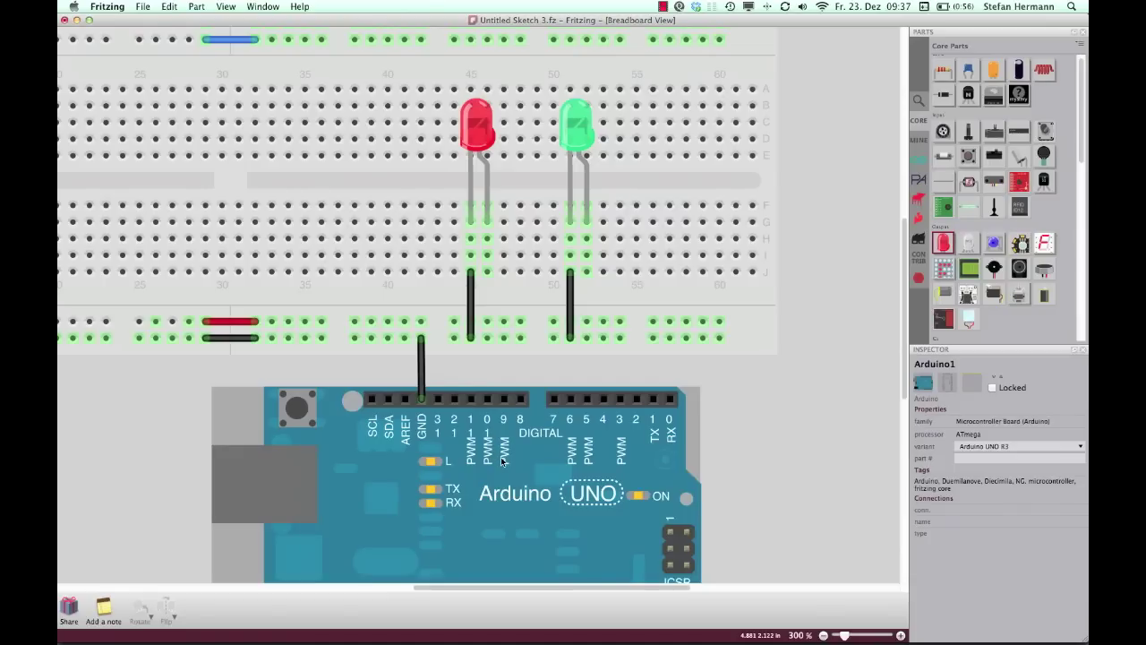
click(552, 256)
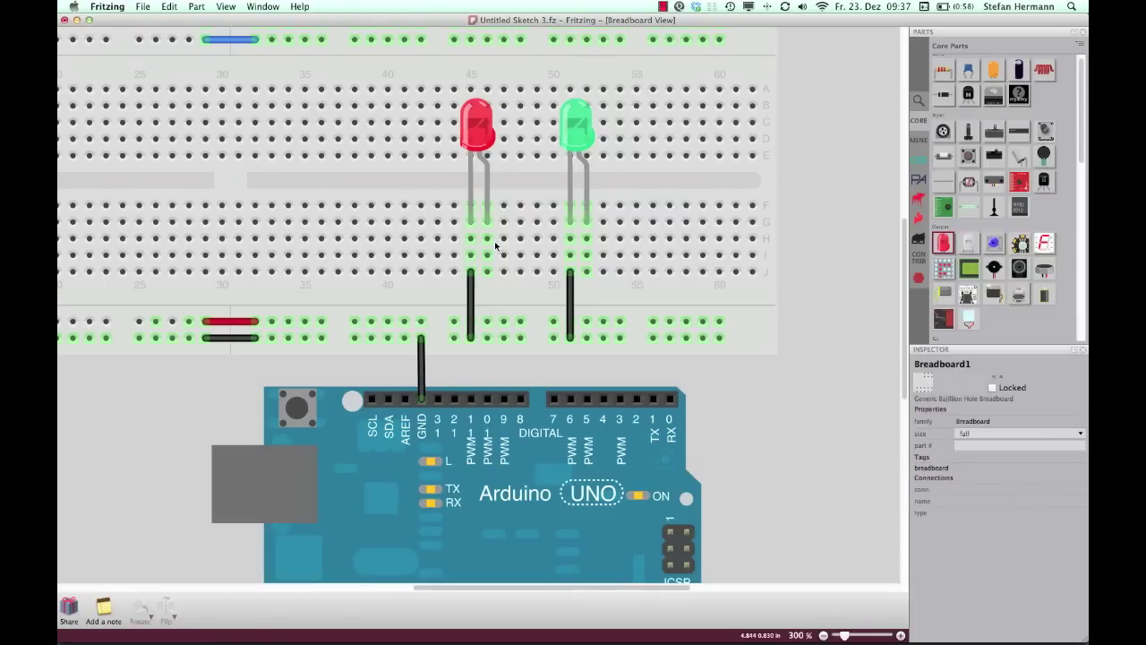
Step: Place a 220Ω resistor in the free space beside the Arduino, to the right of its digital pins
drag(943, 70, 792, 404)
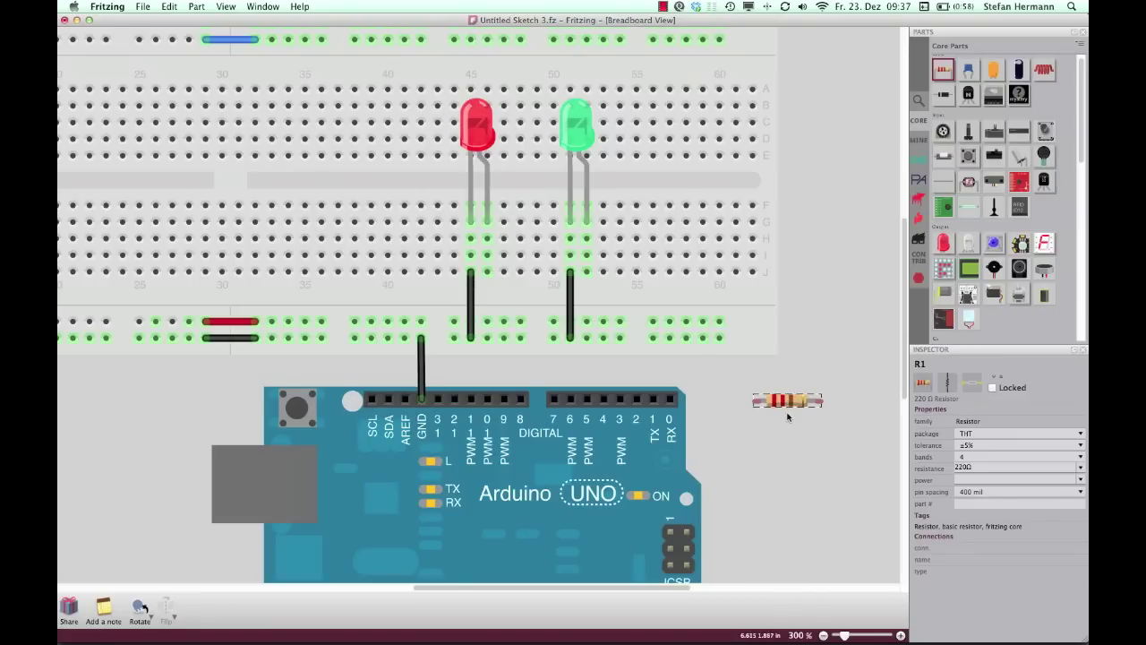
drag(788, 414, 759, 410)
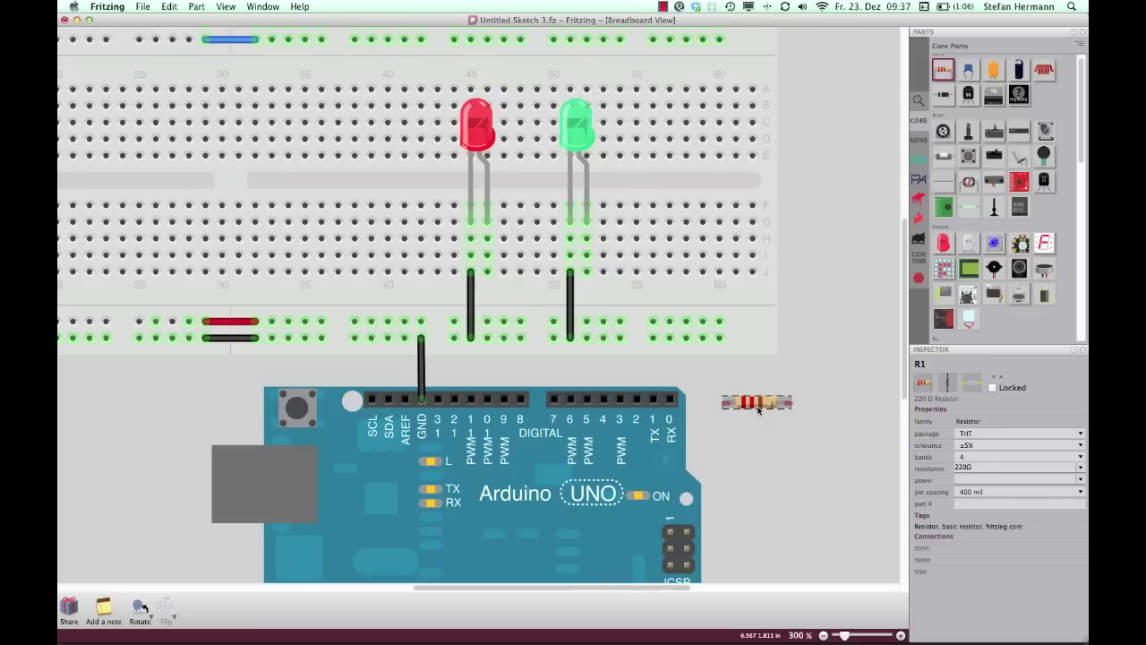
Step: Insert the 220Ω resistor in row H from column 46 to 50, and shift the green LED and its ground wire one column right
drag(761, 409, 524, 242)
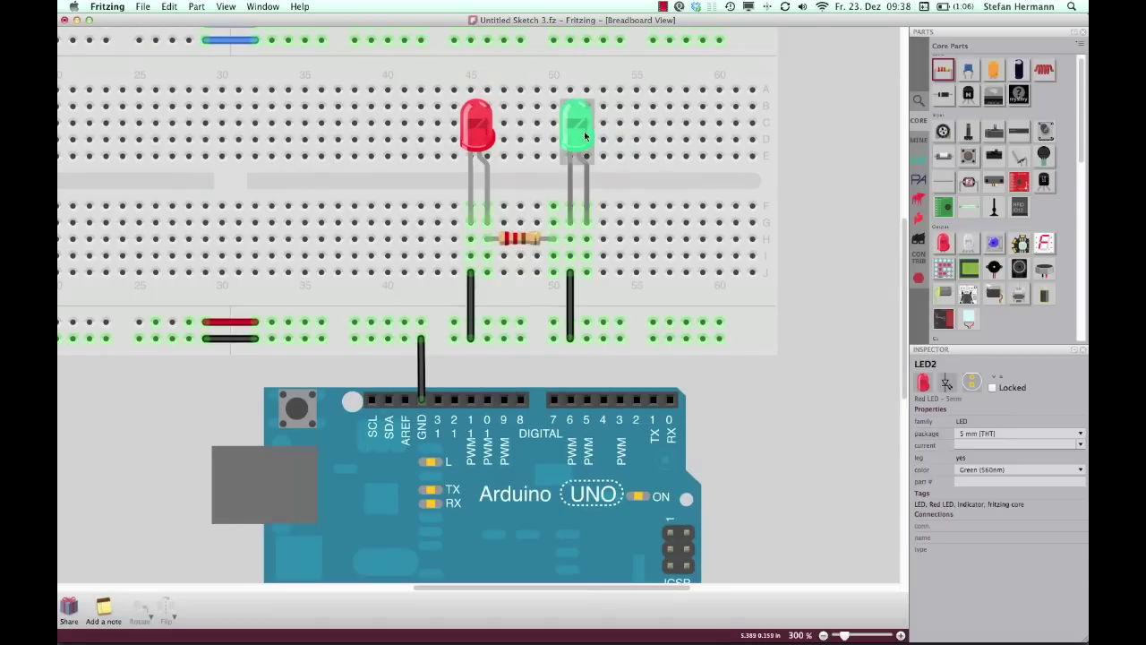
drag(591, 138, 608, 138)
drag(569, 271, 586, 272)
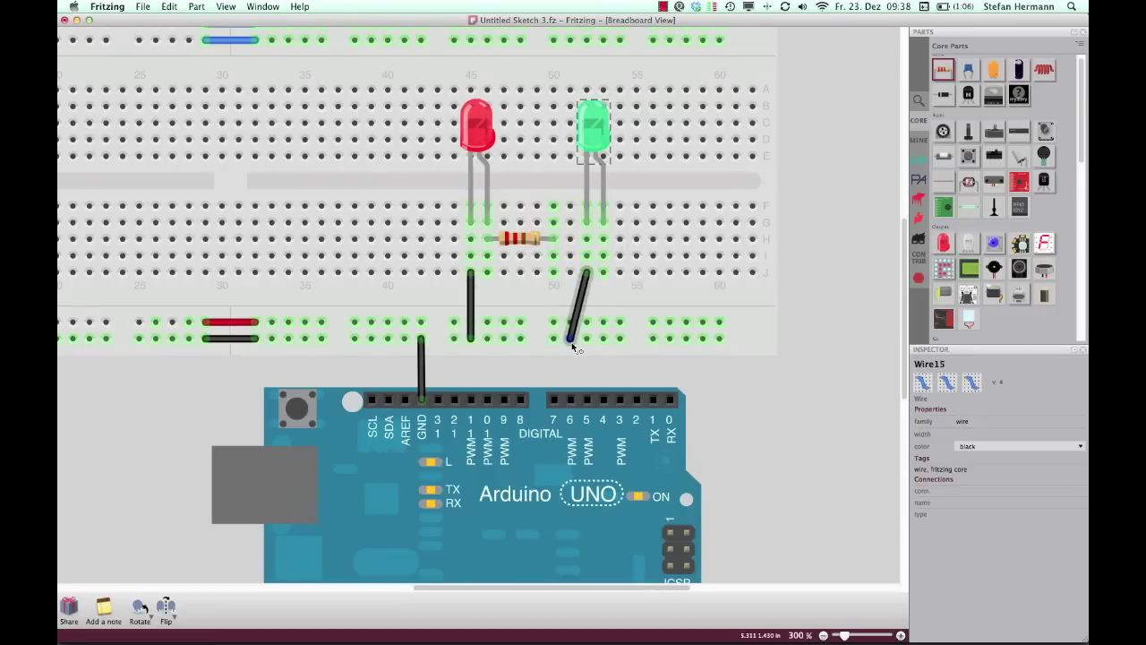
drag(572, 340, 583, 343)
Step: Highlight the breadboard column that links the red LED's right leg to the resistor
click(535, 269)
click(506, 240)
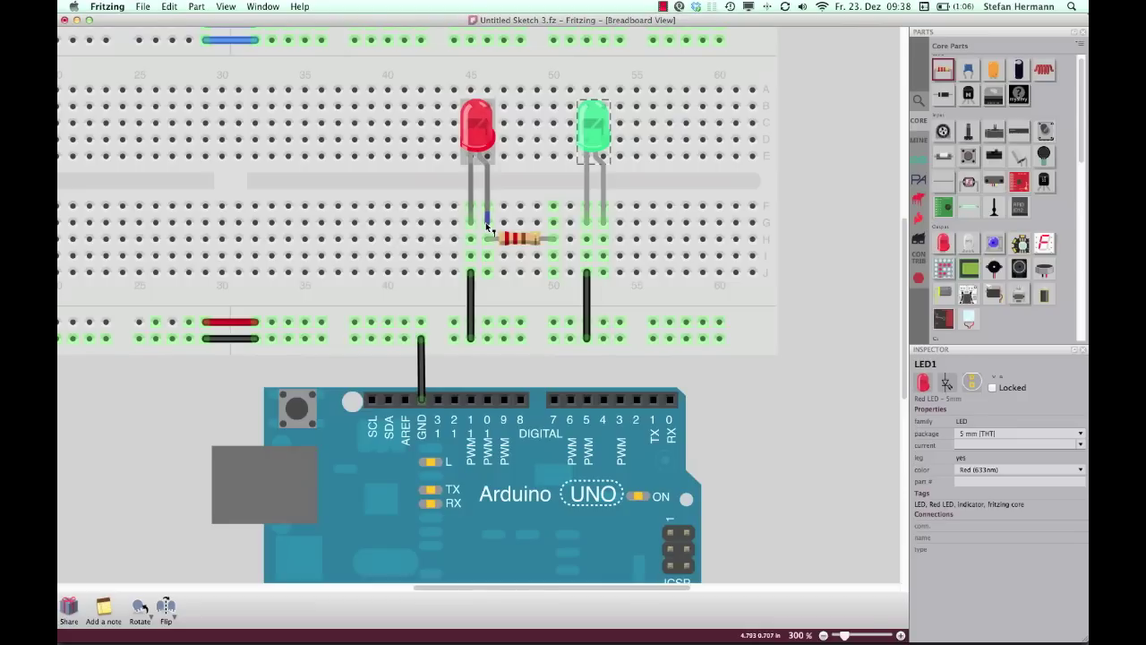
click(508, 240)
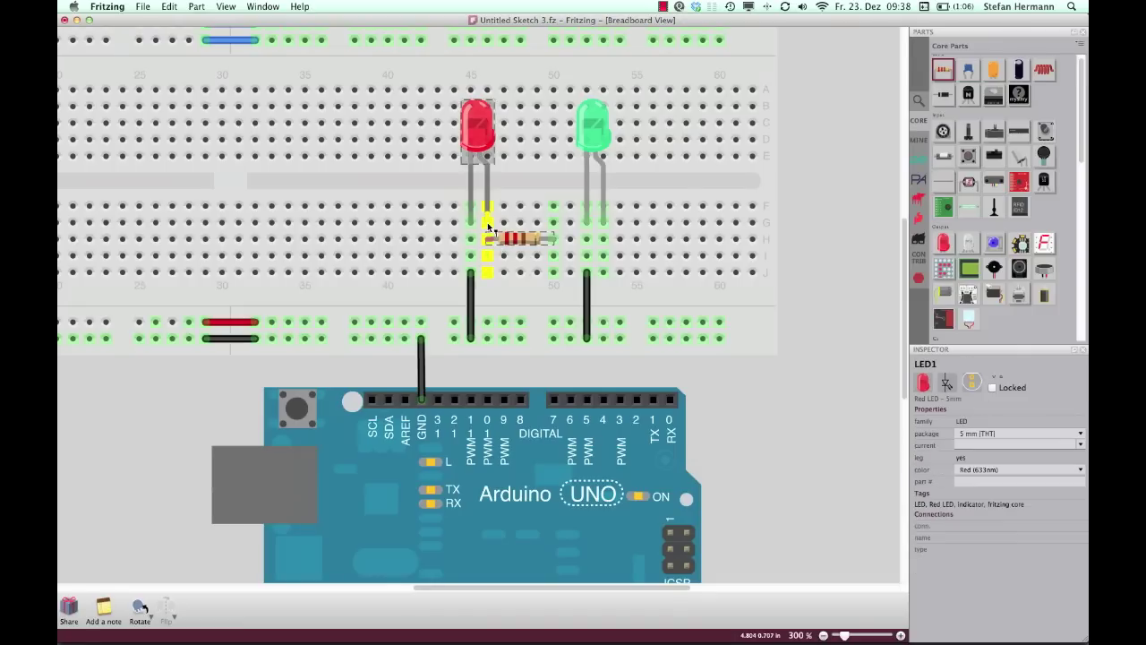
drag(520, 242, 514, 243)
click(520, 363)
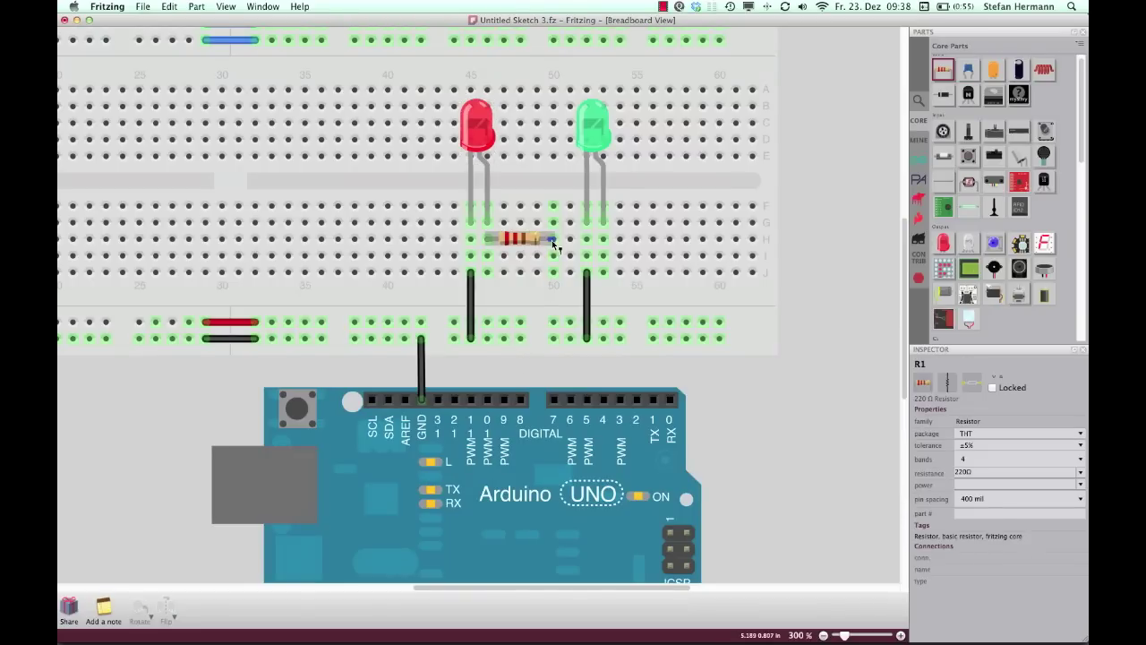
Step: Connect J50 at the resistor's right end to Arduino pin 11 with a wire and color it yellow
drag(554, 273, 472, 399)
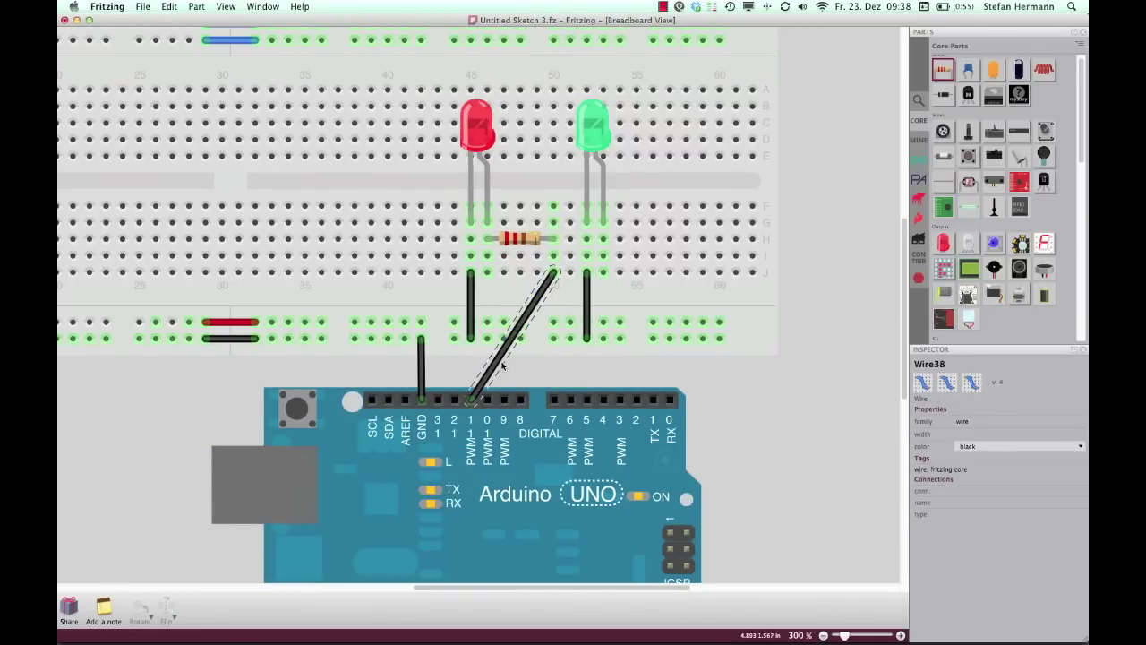
right_click(501, 360)
mouse_move(546, 380)
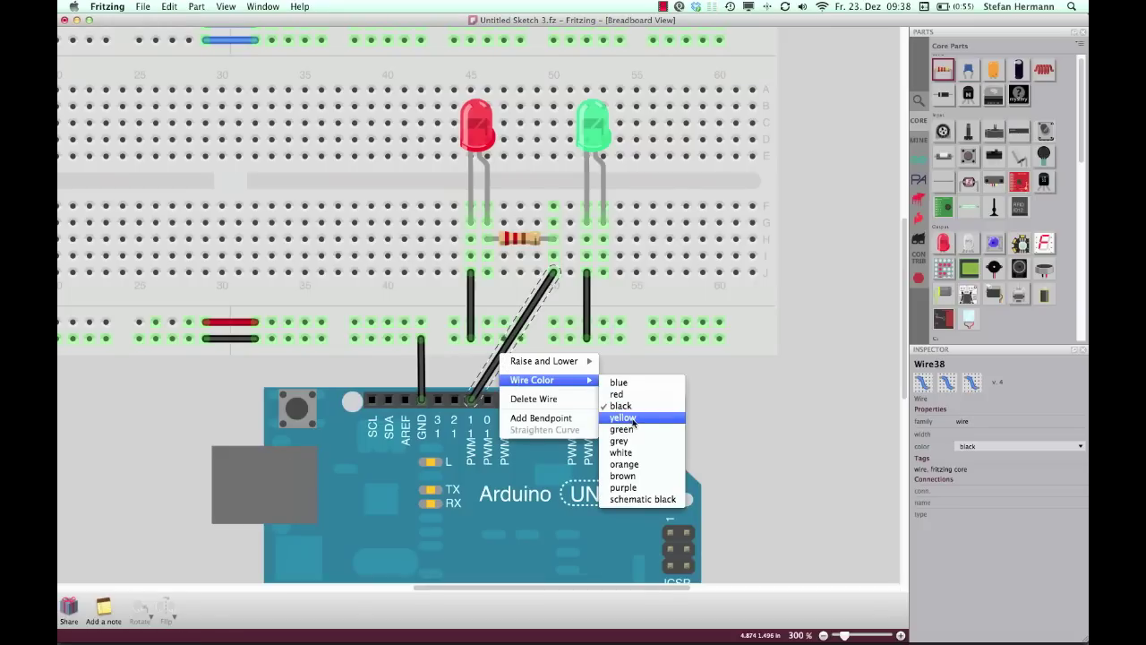
click(633, 421)
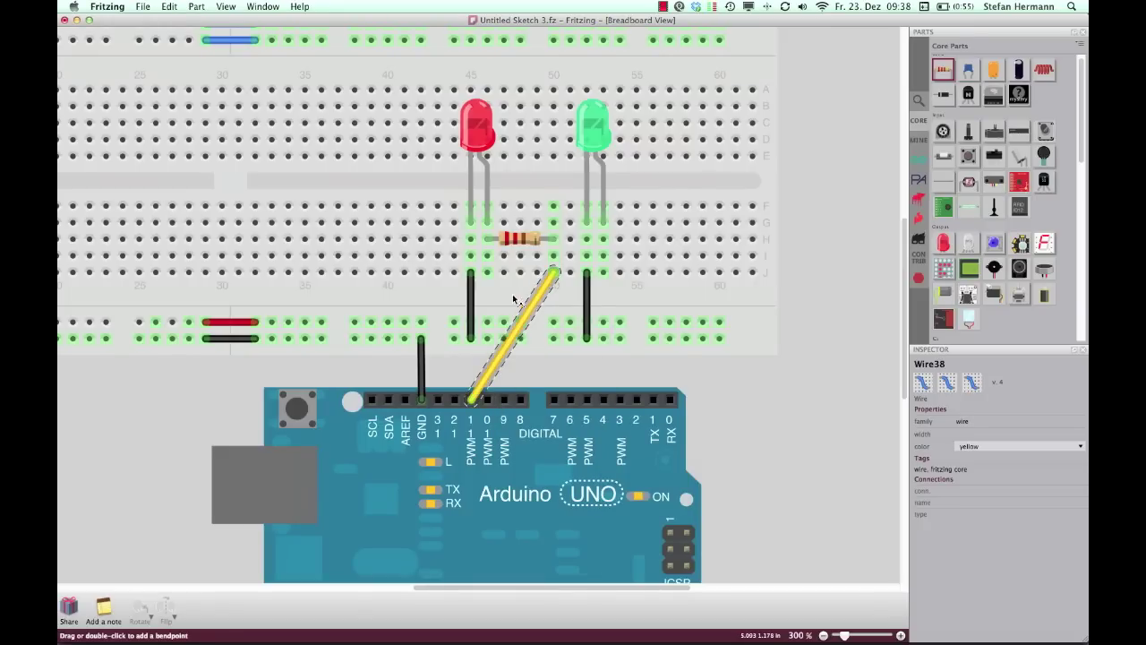
Step: Bend the yellow wire near J46 and below the breadboard's lower edge, and shift the breadboard slightly up from the Arduino
drag(515, 298, 492, 292)
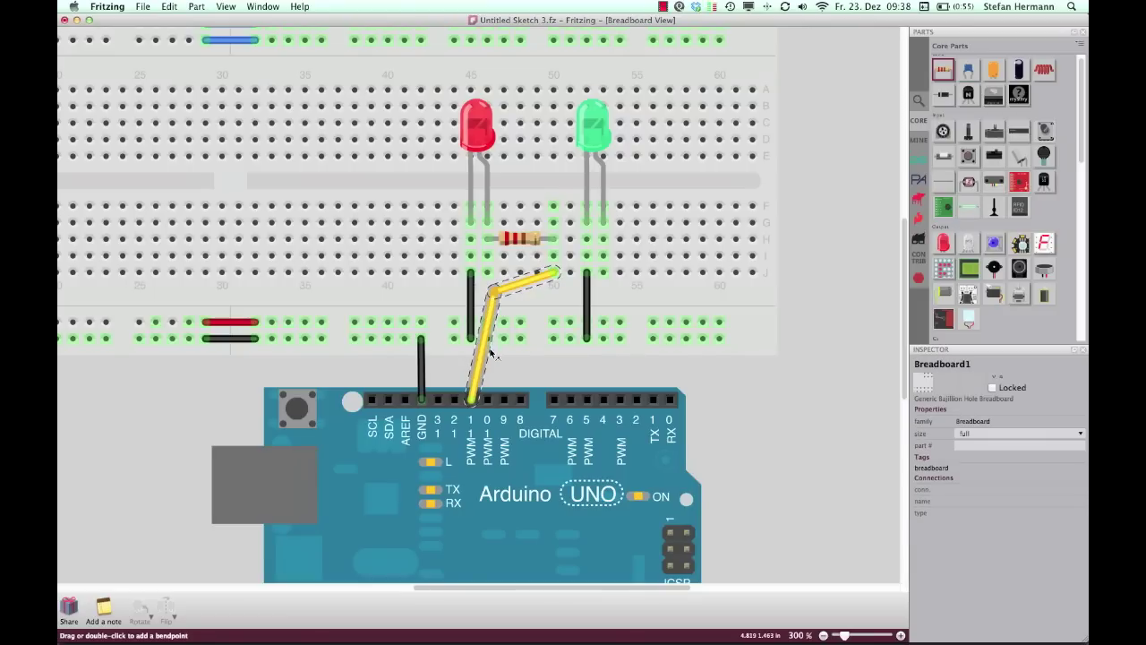
drag(486, 355, 488, 370)
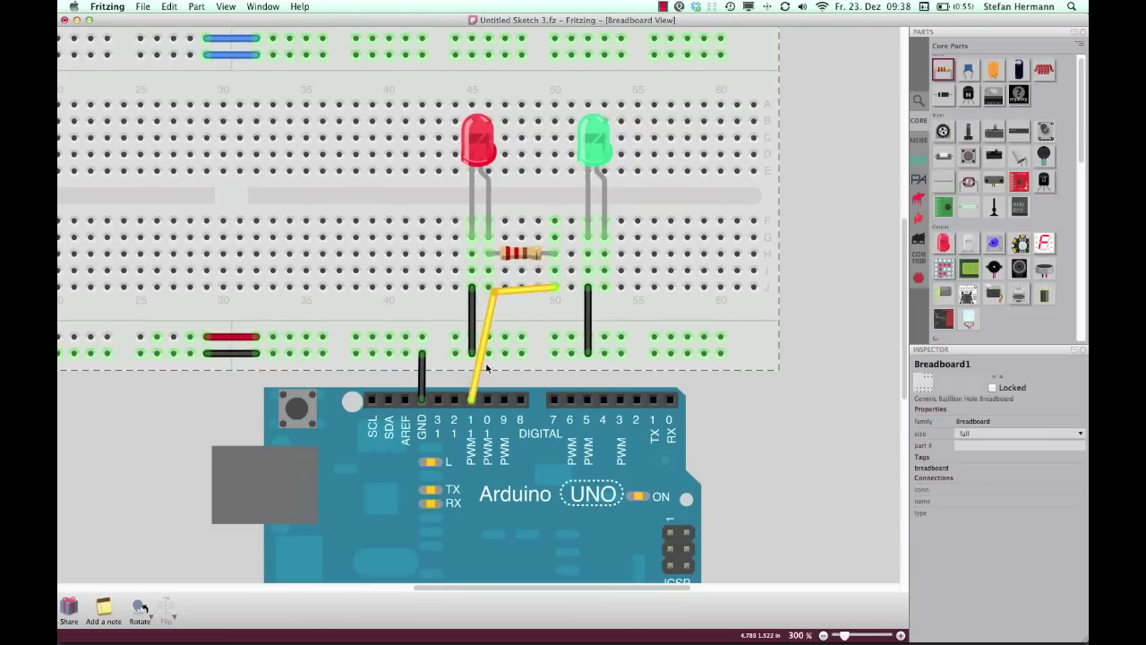
drag(523, 302, 523, 277)
click(488, 322)
drag(489, 323, 484, 351)
drag(492, 303, 490, 291)
click(799, 301)
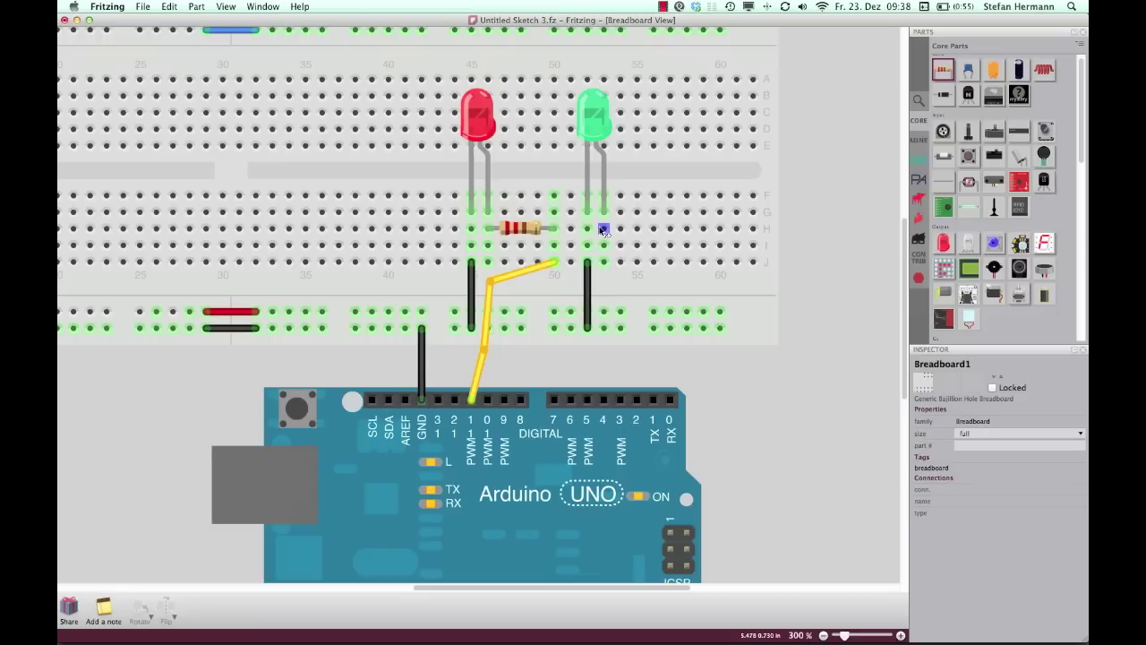
Step: Add a second resistor in row H from column 53 to 57 and wire J57 to pin 10 in yellow, bent at pin 0
drag(945, 72, 653, 261)
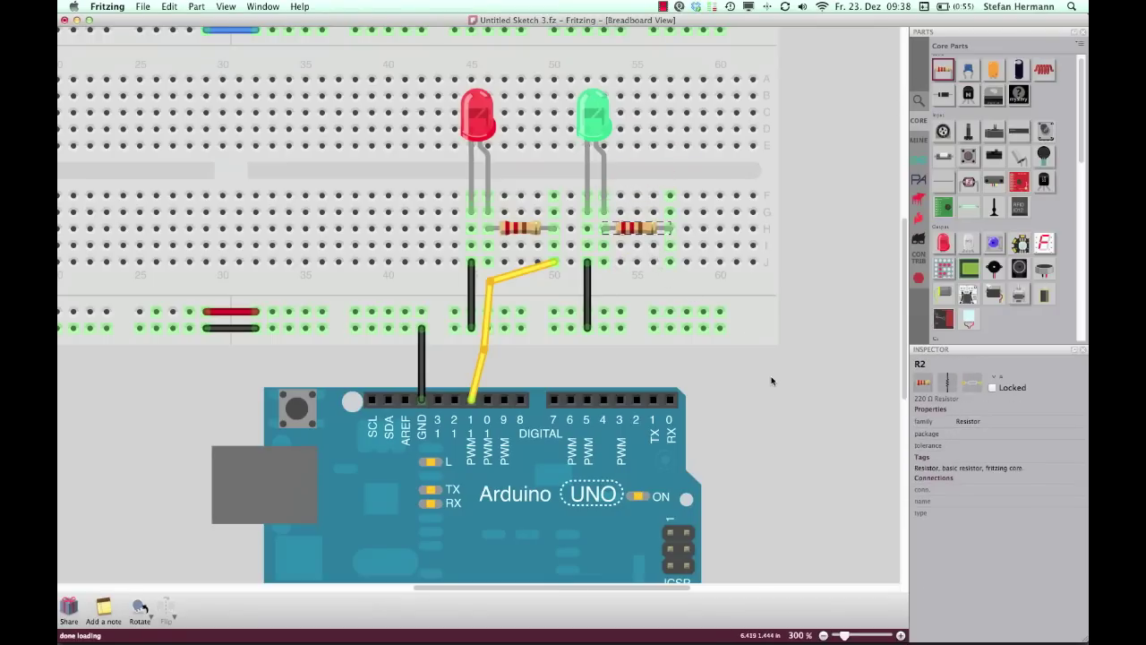
click(627, 362)
drag(487, 399, 654, 311)
drag(654, 272, 670, 396)
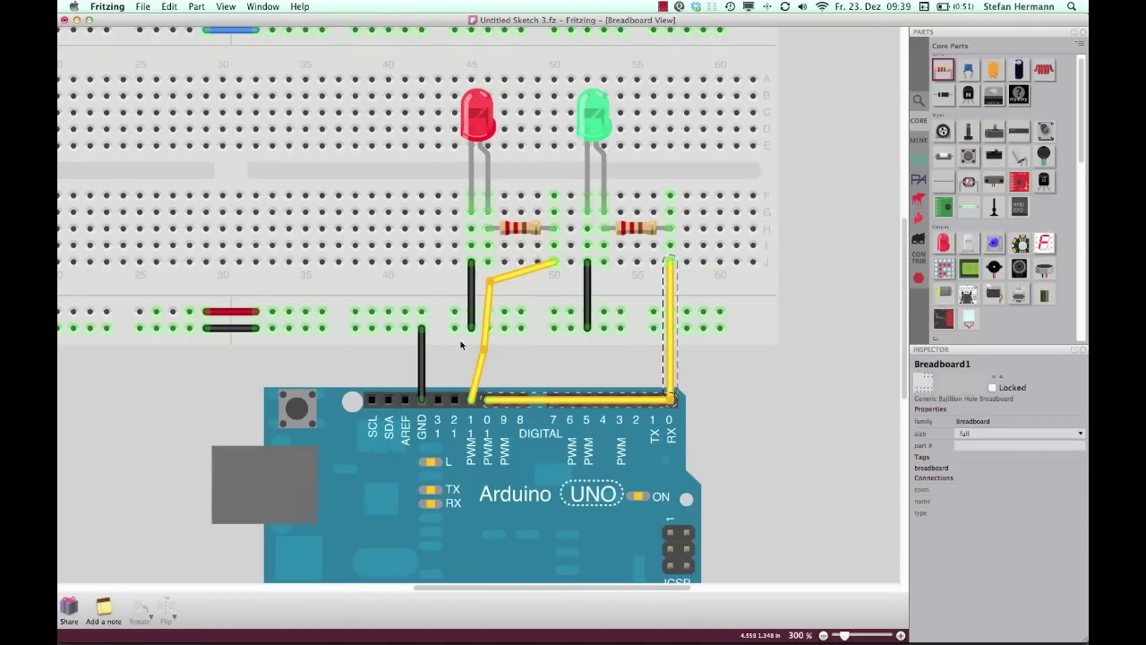
Step: Reshape the pin 11 wire into a vertical run beside the red LED's ground wire and a horizontal run ending just below J50
drag(485, 352, 485, 368)
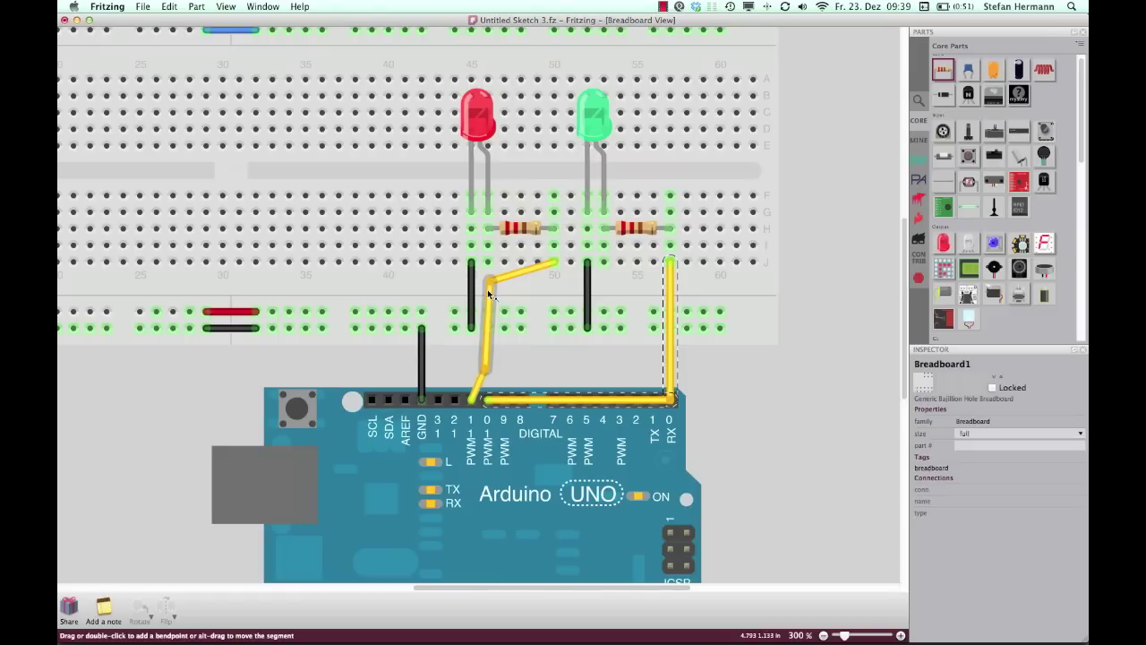
drag(490, 287, 536, 293)
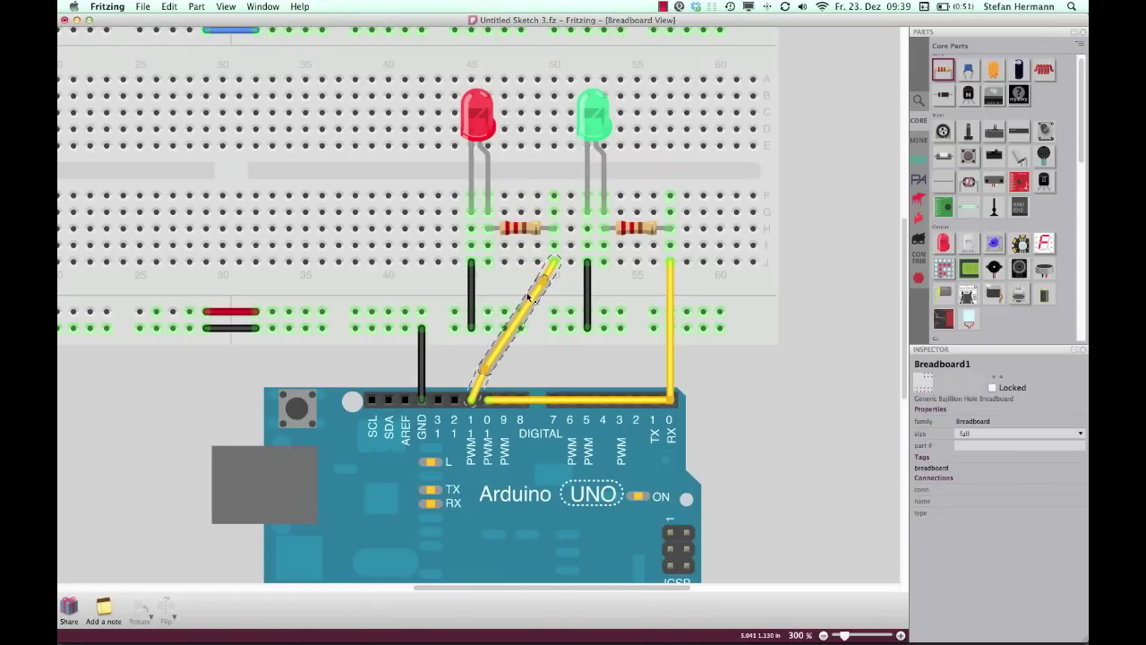
click(525, 310)
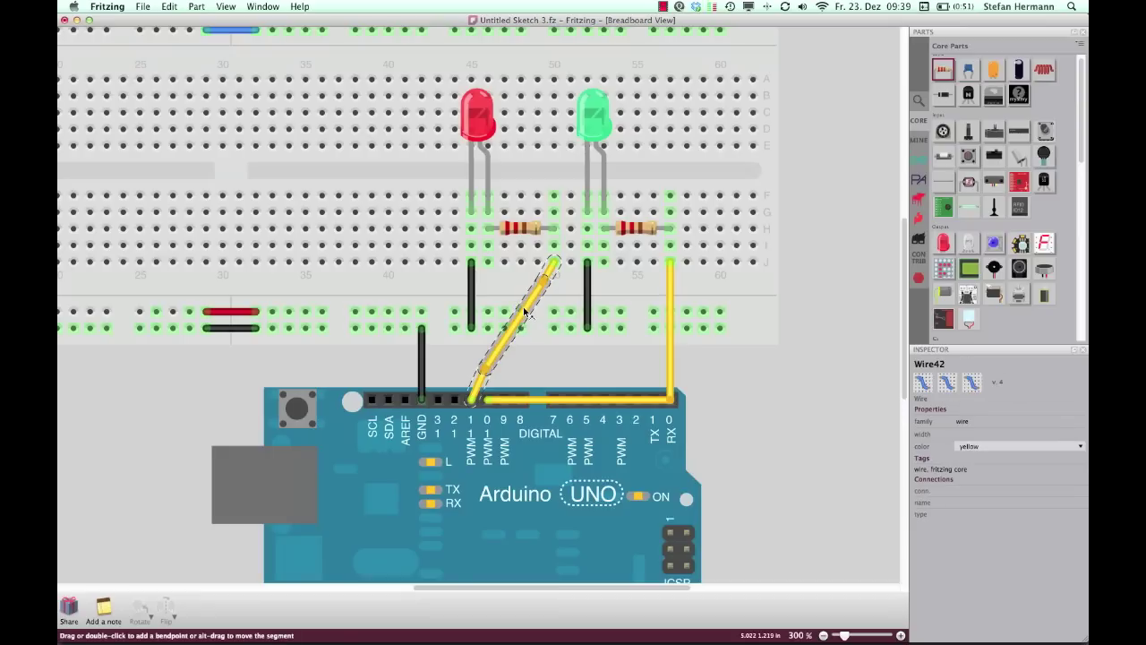
key(super+z)
click(755, 417)
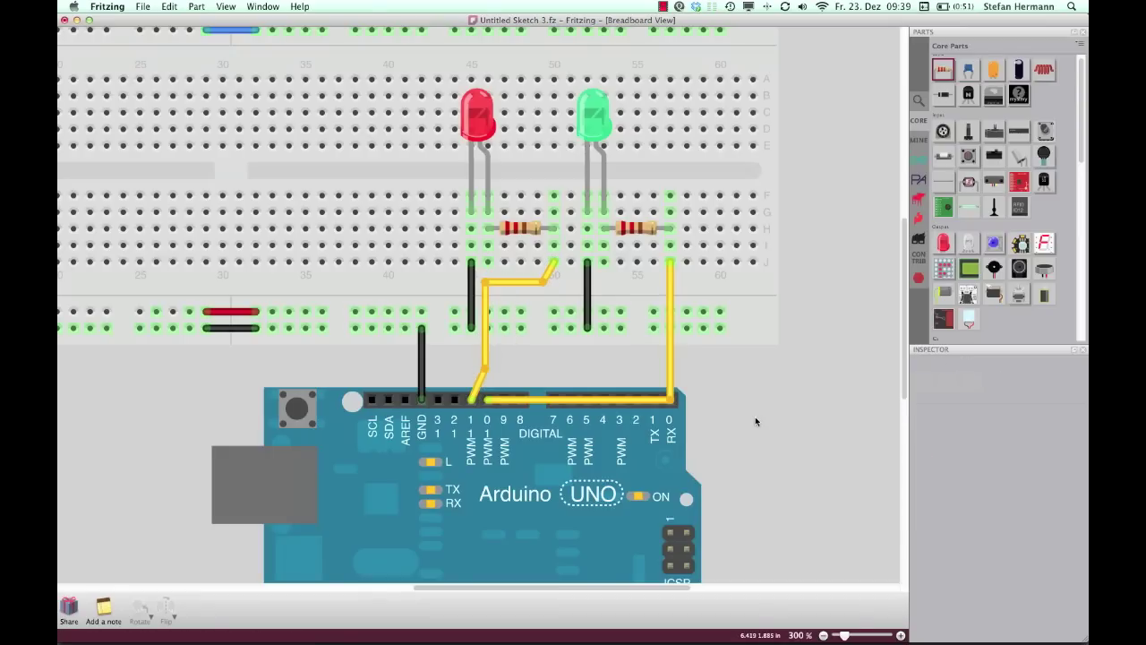
Step: Switch to the schematic view and separate the parts, with the Arduino on the left and both LEDs spread out to its right
key(super+2)
drag(511, 367, 221, 215)
drag(365, 97, 595, 341)
drag(327, 76, 623, 188)
Step: Rotate resistor R1 to horizontal with its connections uncrossed between D11 and LED1
click(432, 183)
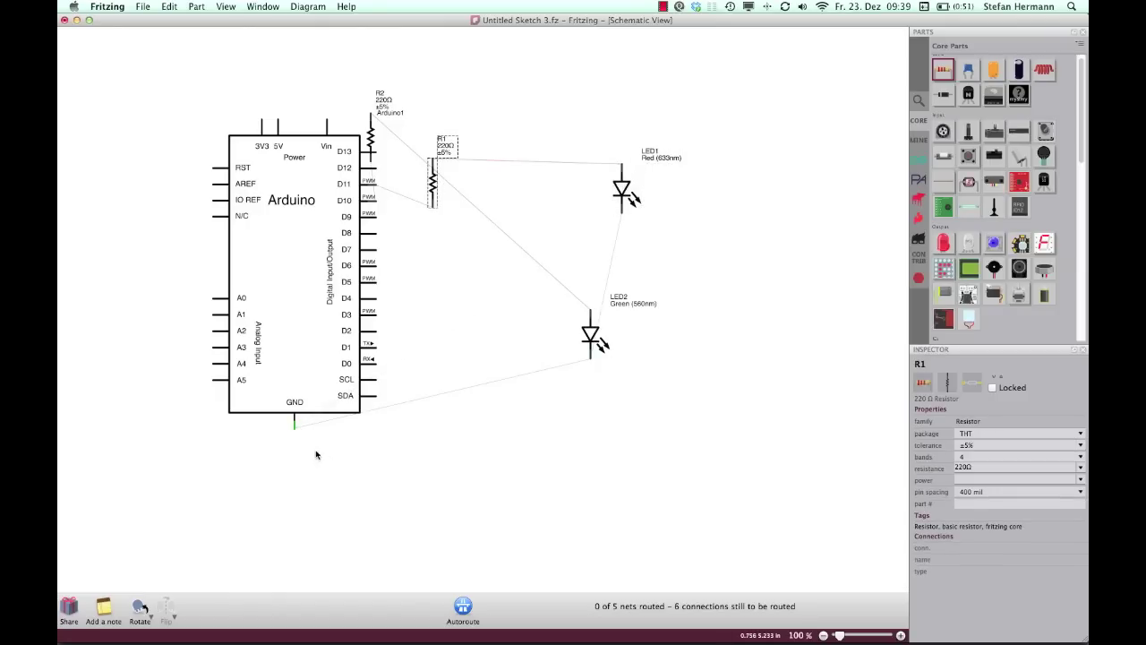
click(136, 609)
click(136, 609)
click(136, 609)
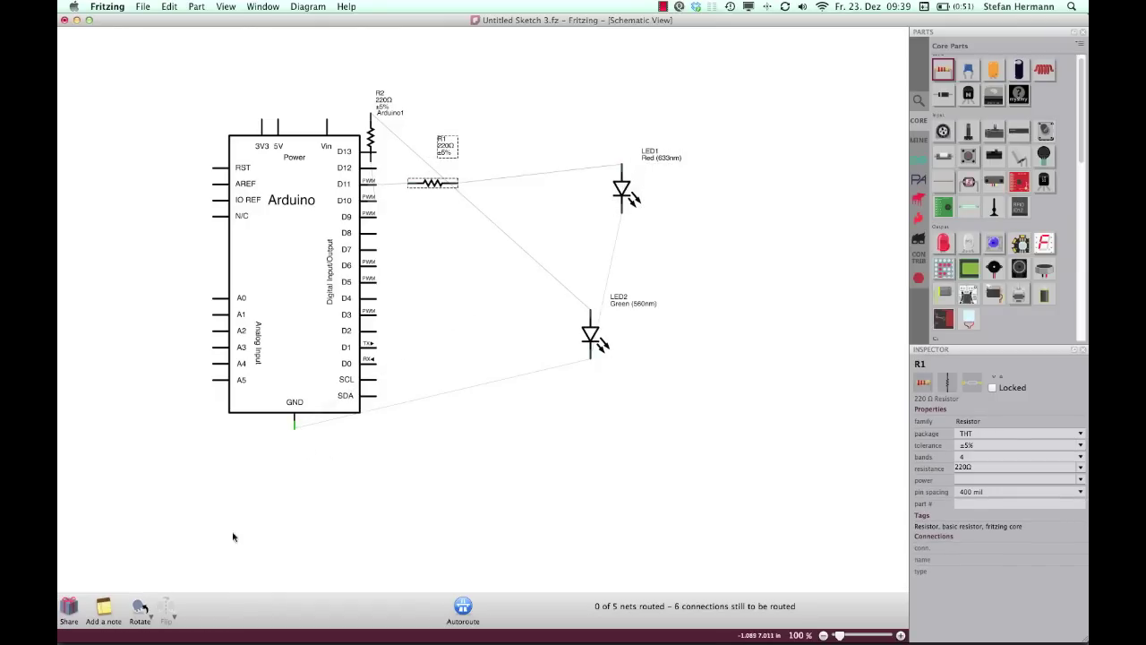
Step: Move resistor R2 clear of the Arduino, rotate it to horizontal and place it directly below R1
click(376, 144)
drag(374, 139, 451, 238)
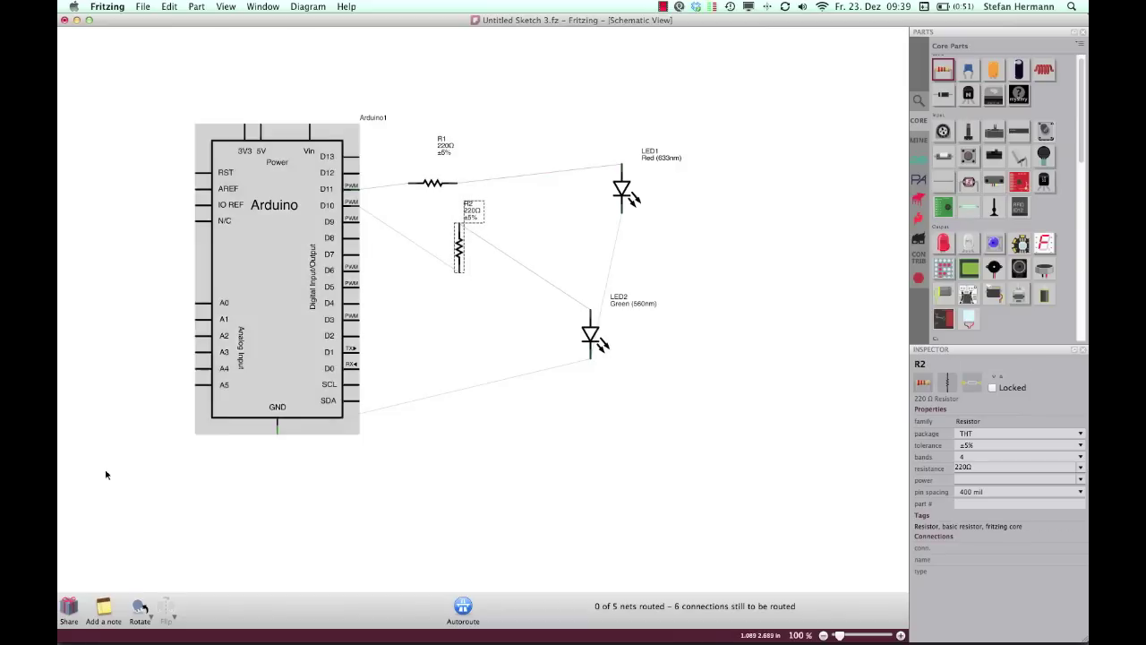
click(138, 607)
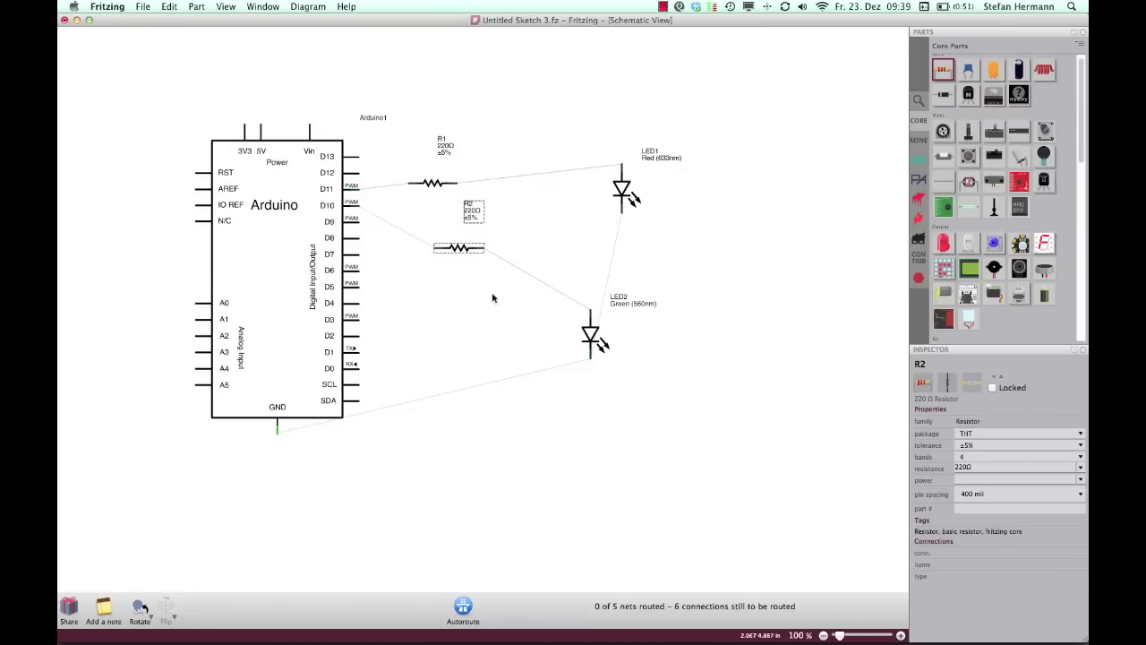
drag(455, 244, 434, 228)
Step: Rotate LED2 to horizontal, place it to the right of R2 and line R2 up with it
click(592, 336)
click(141, 609)
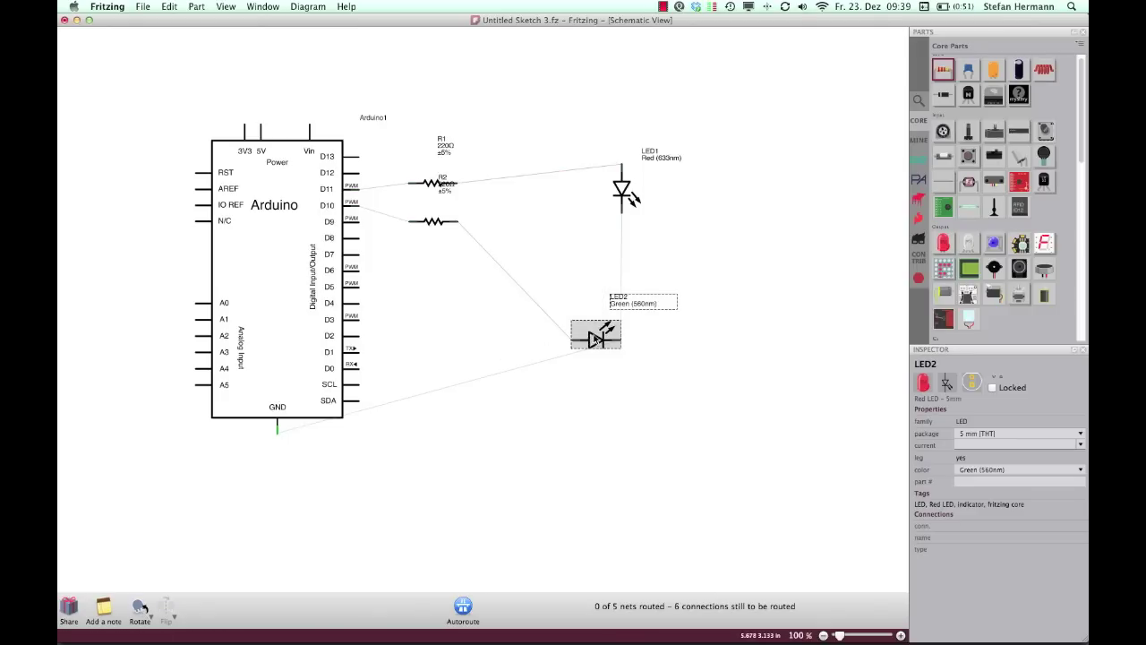
drag(592, 334, 530, 235)
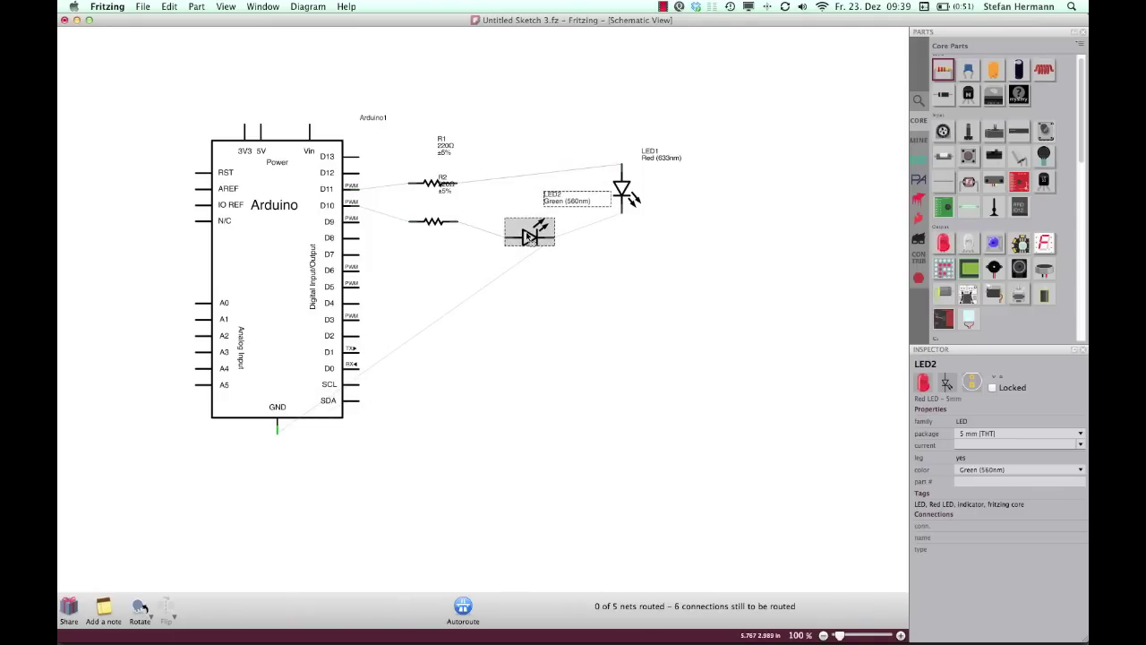
click(433, 226)
drag(432, 225, 447, 268)
Step: Rotate LED1 to horizontal, place it above LED2 and line R1 up with it
click(627, 190)
key(super+r)
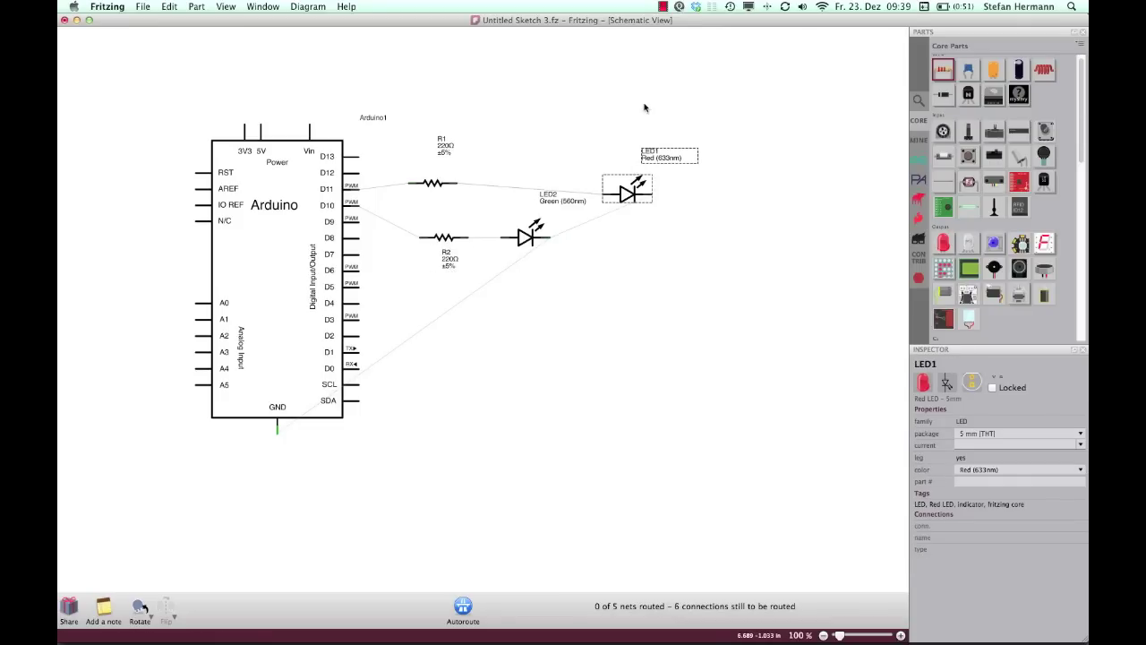
drag(632, 197, 525, 175)
drag(433, 182, 452, 171)
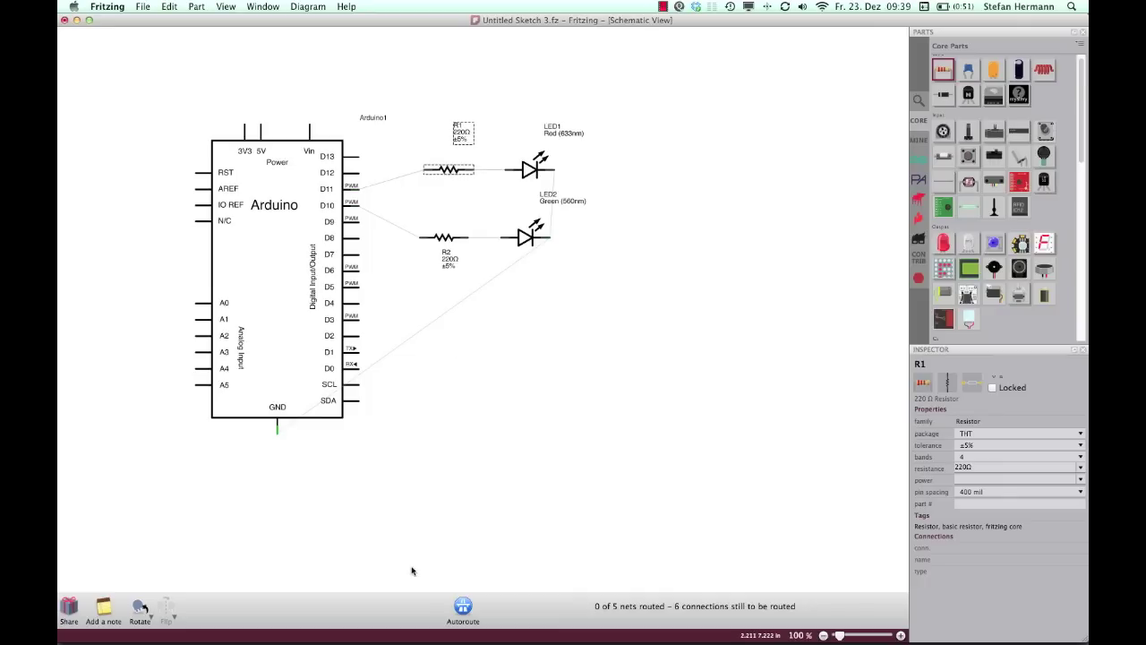
Step: Autoroute all connections in the schematic
click(462, 607)
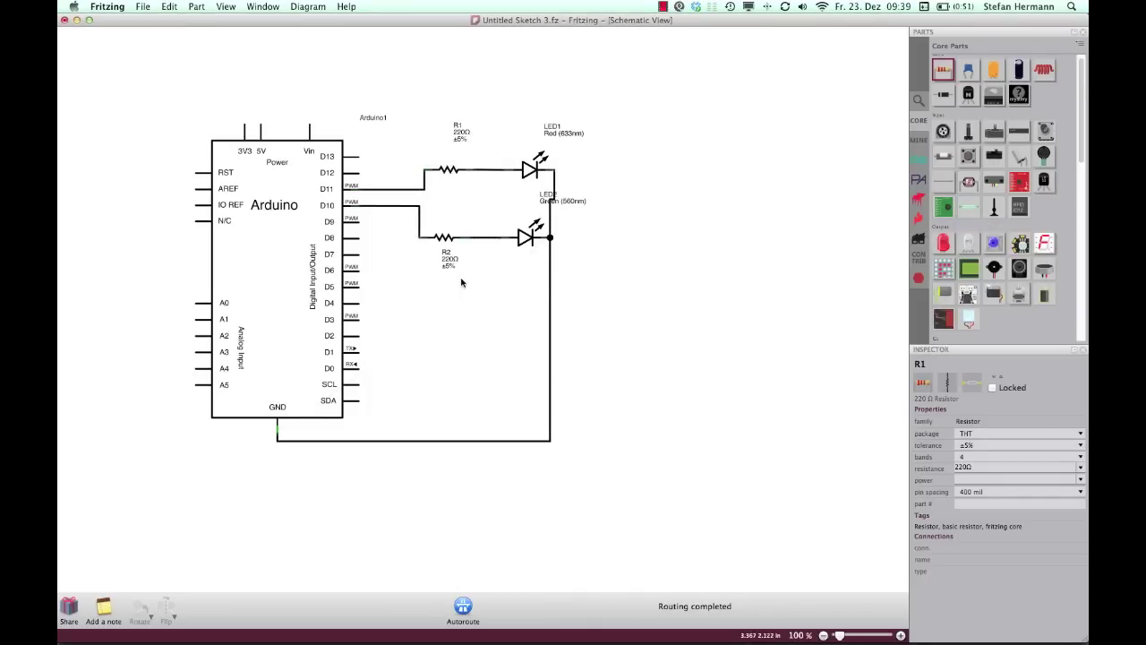
click(617, 266)
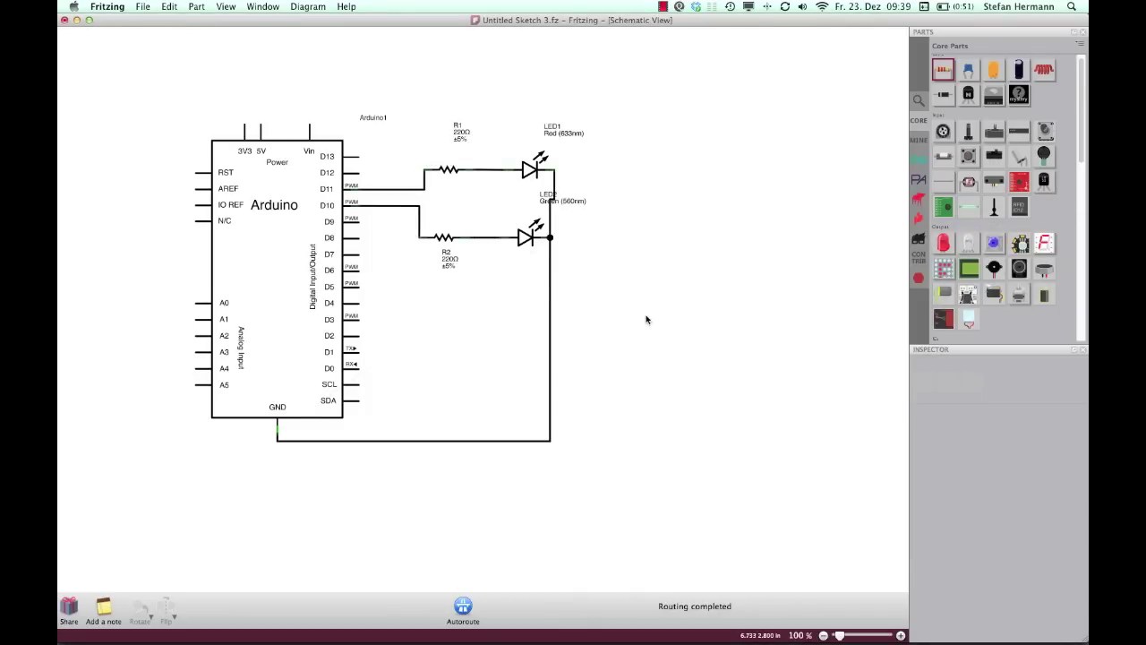
Step: Trace the shared ground line in the schematic from the Arduino's GND to LED2 and LED1
click(252, 428)
click(471, 448)
click(527, 236)
click(535, 170)
click(561, 285)
click(550, 442)
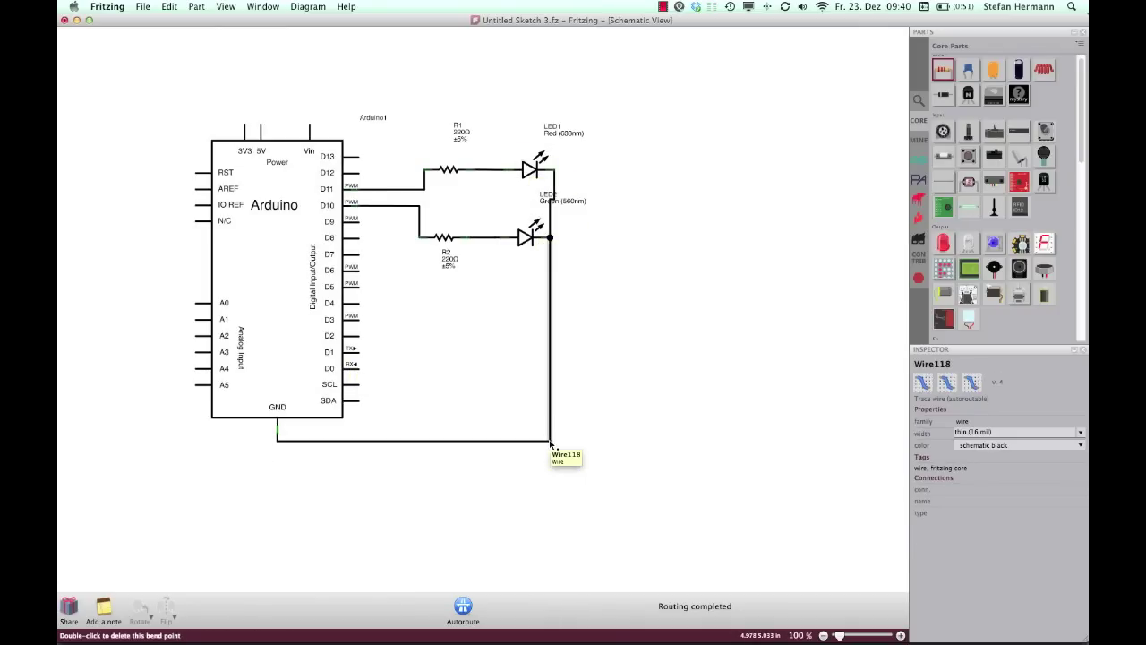
click(668, 361)
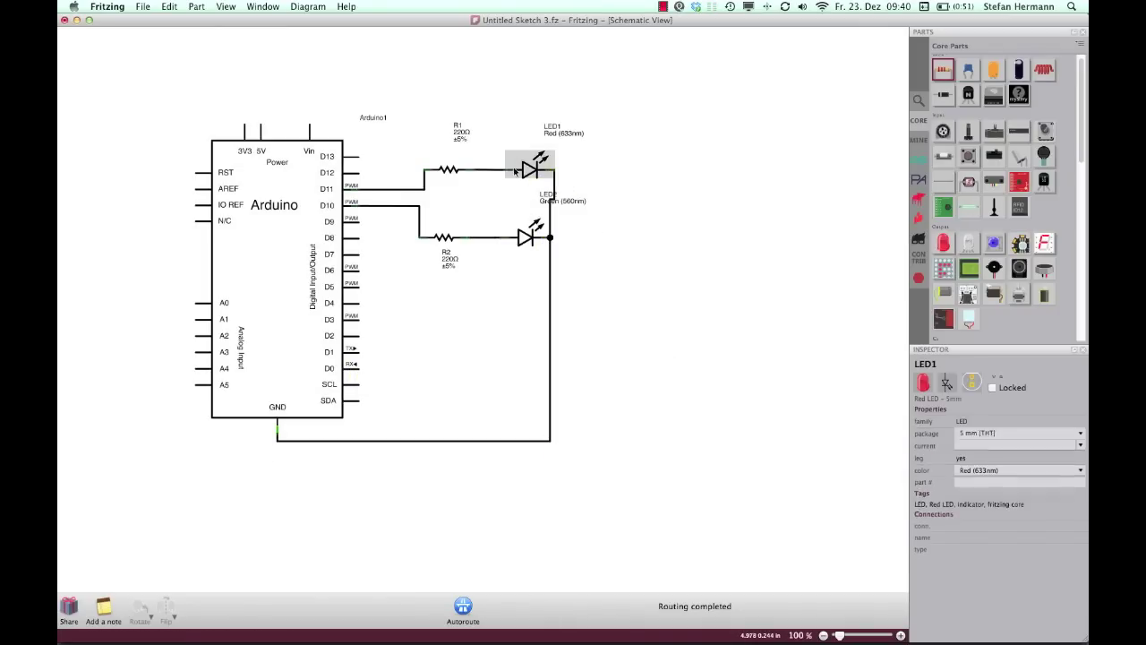
Step: Examine both resistors and follow the paths from D11 and D10 through them to the LEDs
click(448, 168)
click(447, 236)
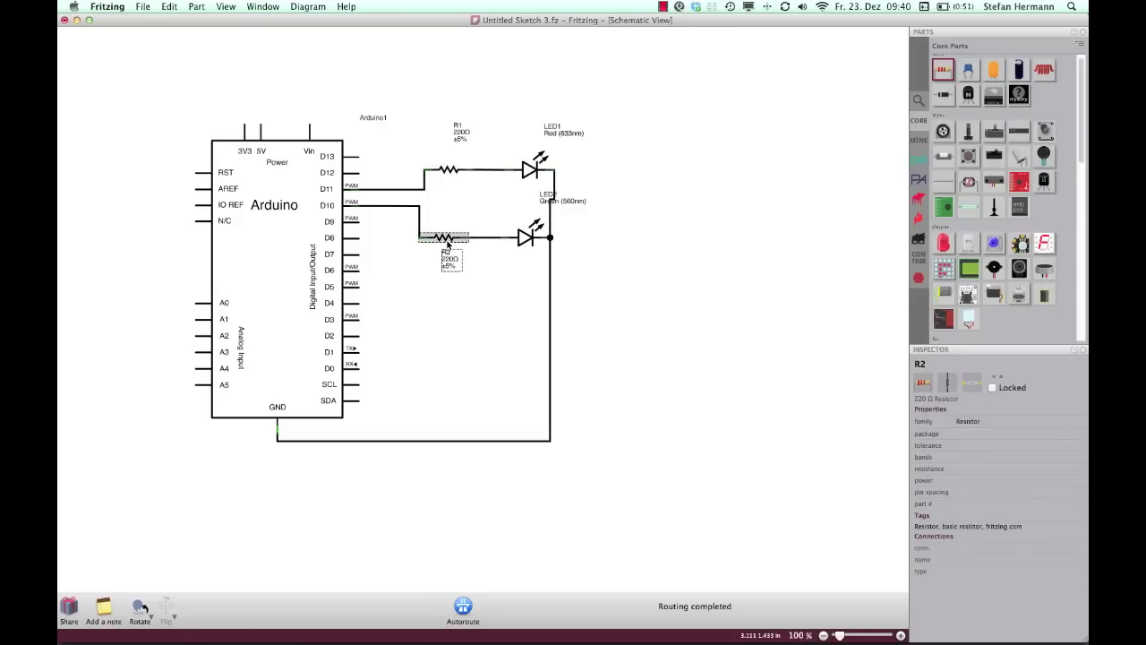
click(363, 203)
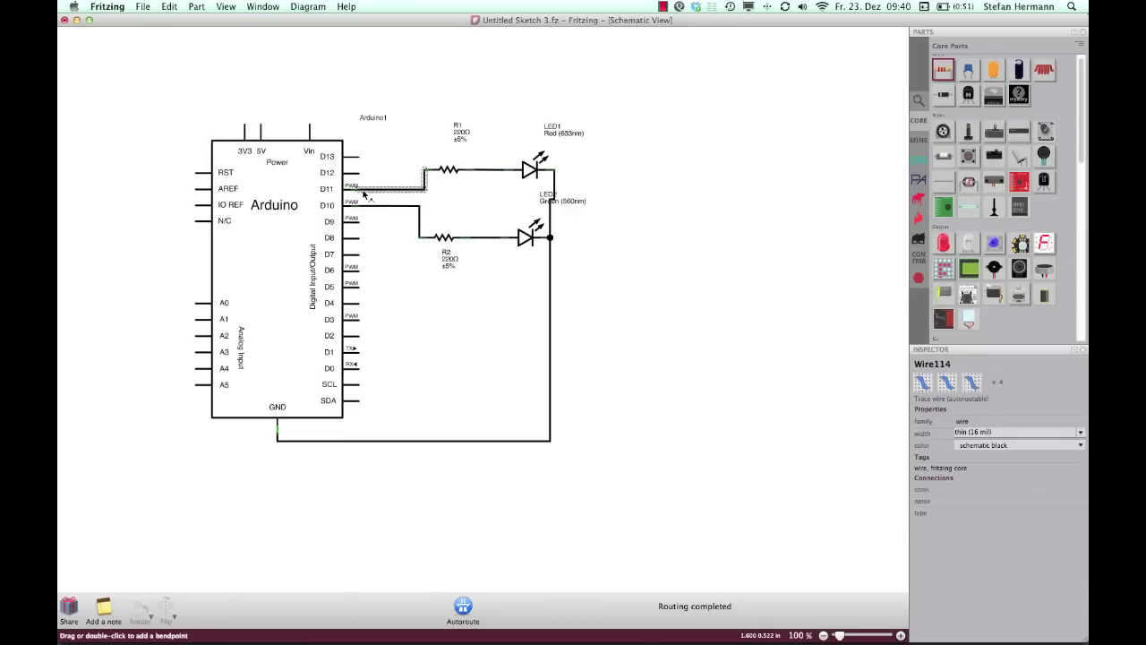
click(423, 131)
click(454, 171)
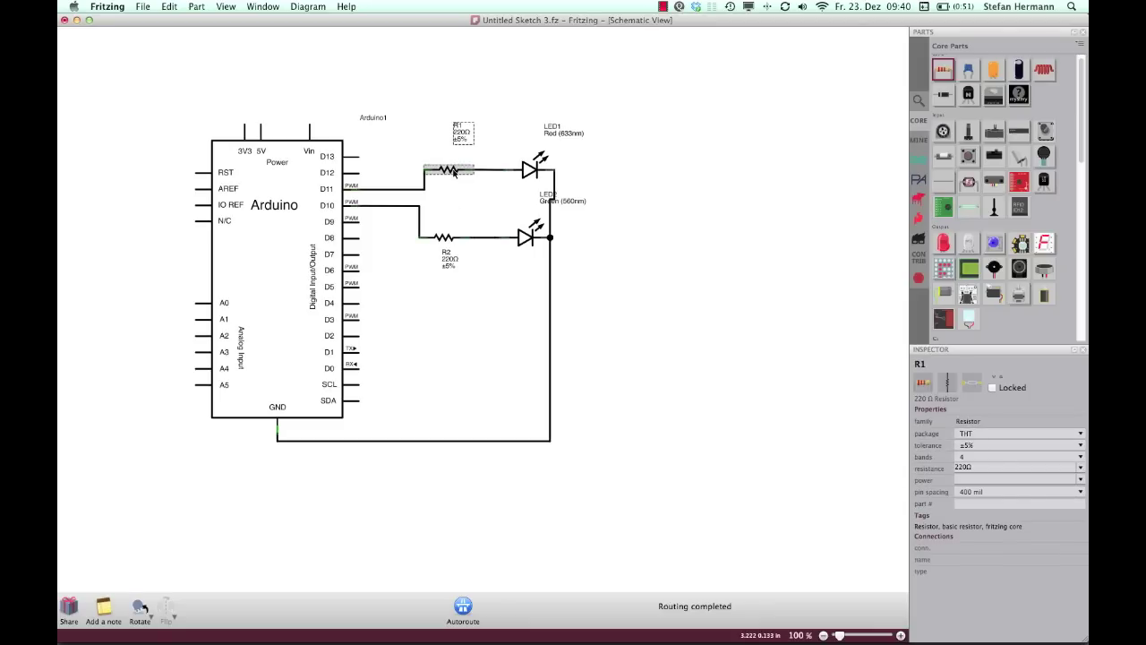
click(532, 168)
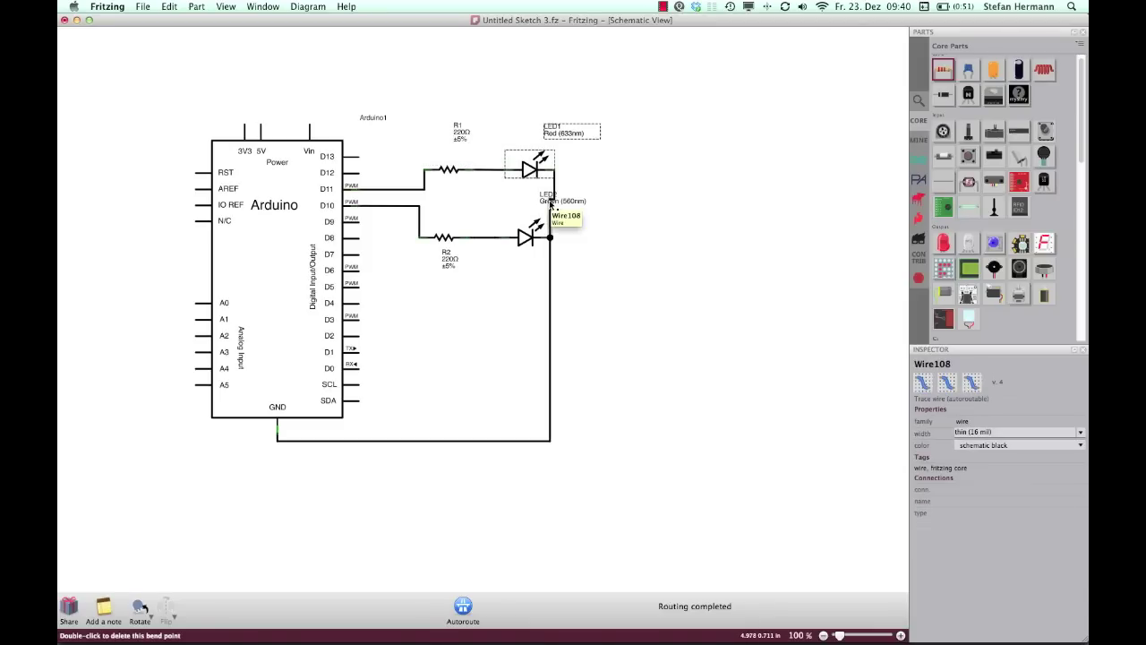
click(602, 206)
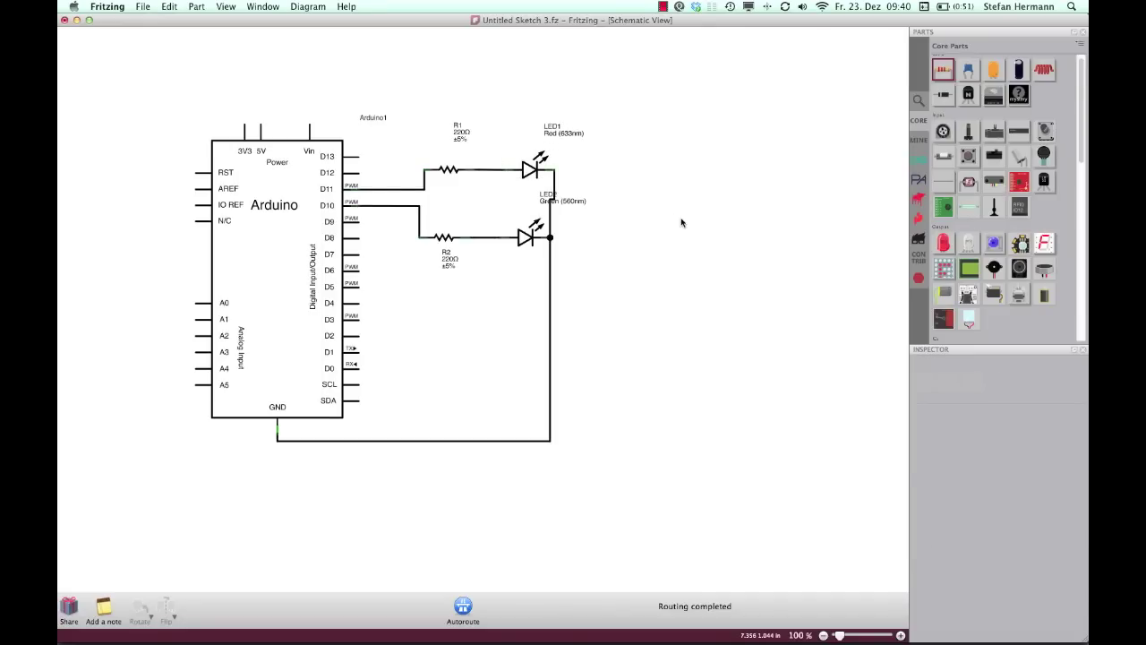